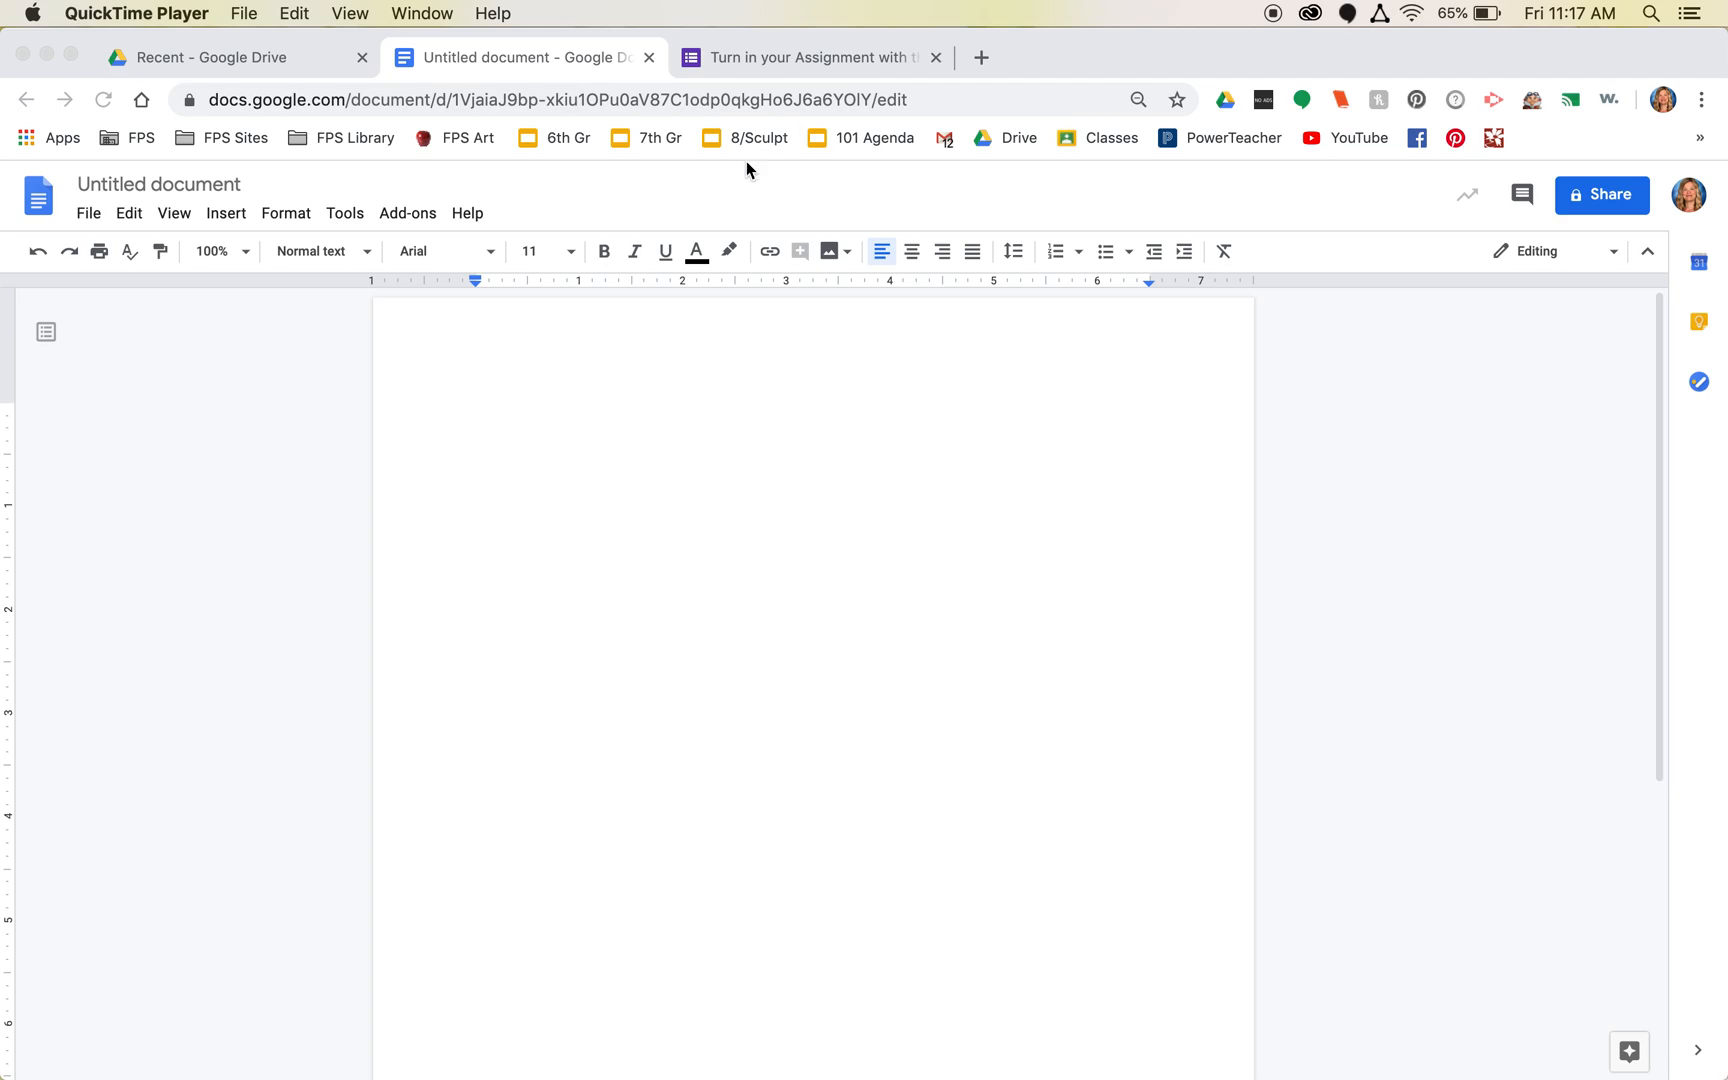
- Rename the untitled document to the student's surname followed by '2B Name Assignment'
click(777, 62)
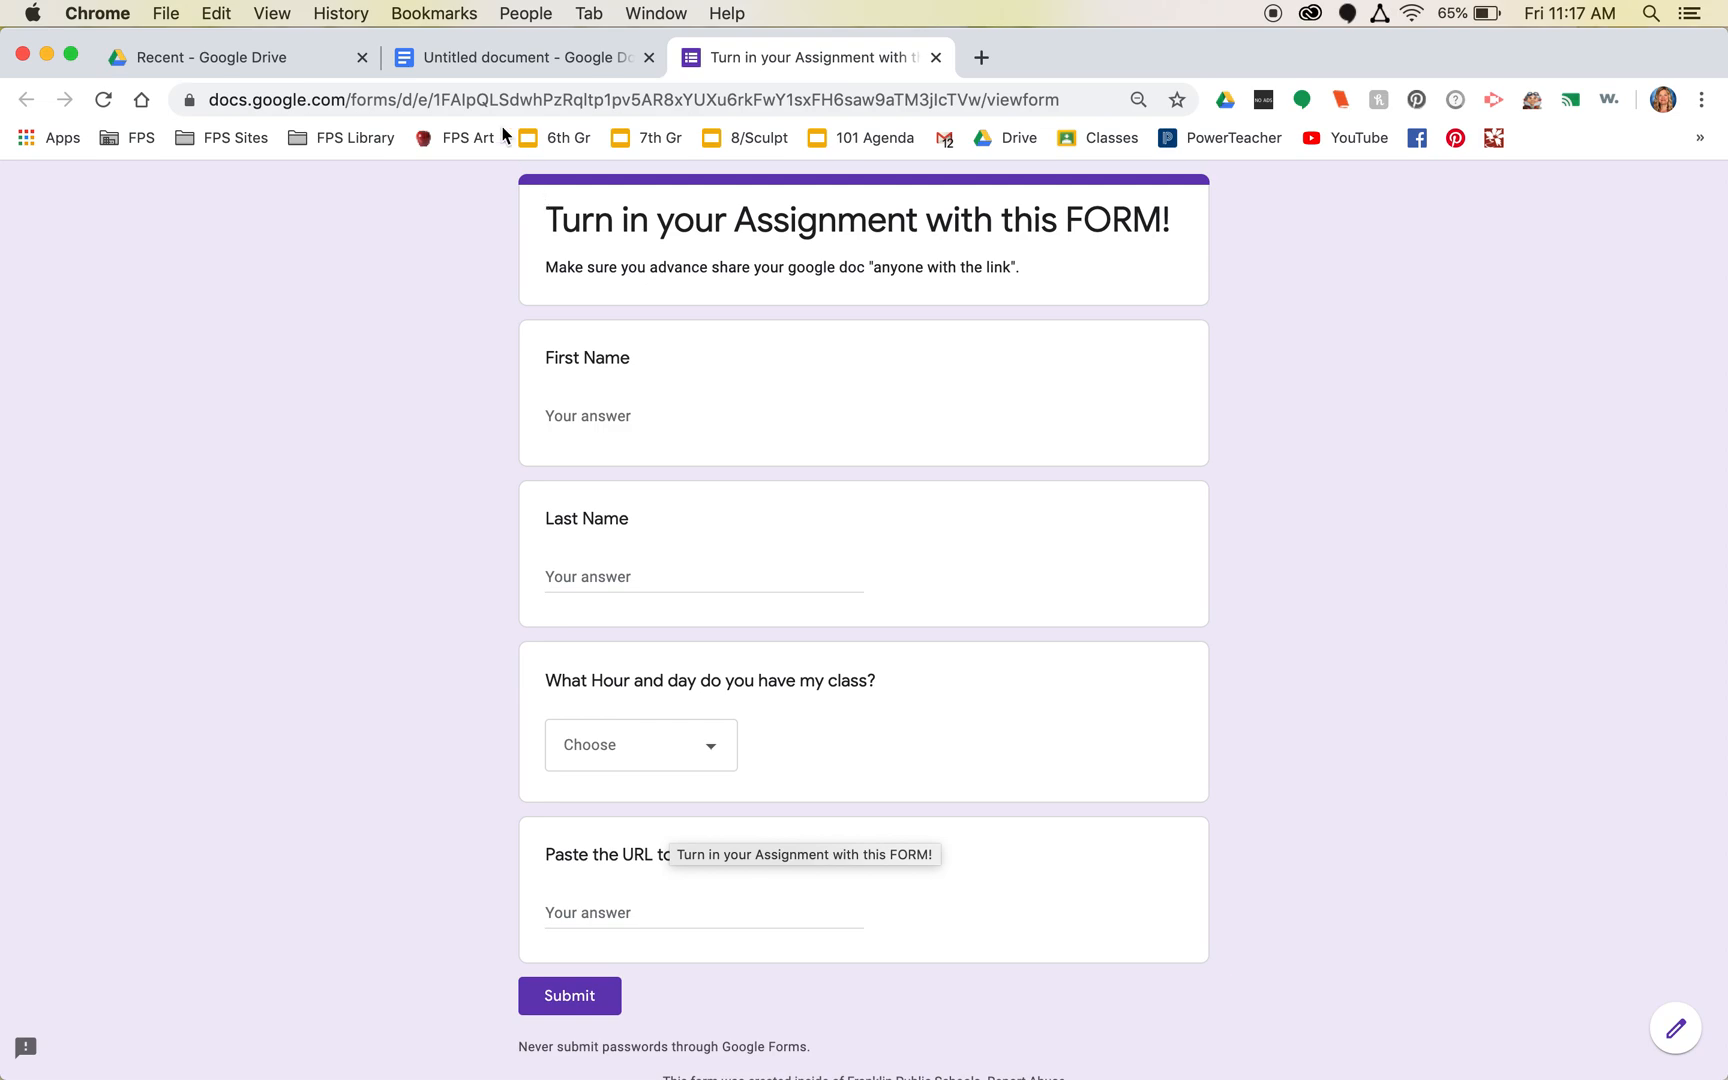
click(464, 57)
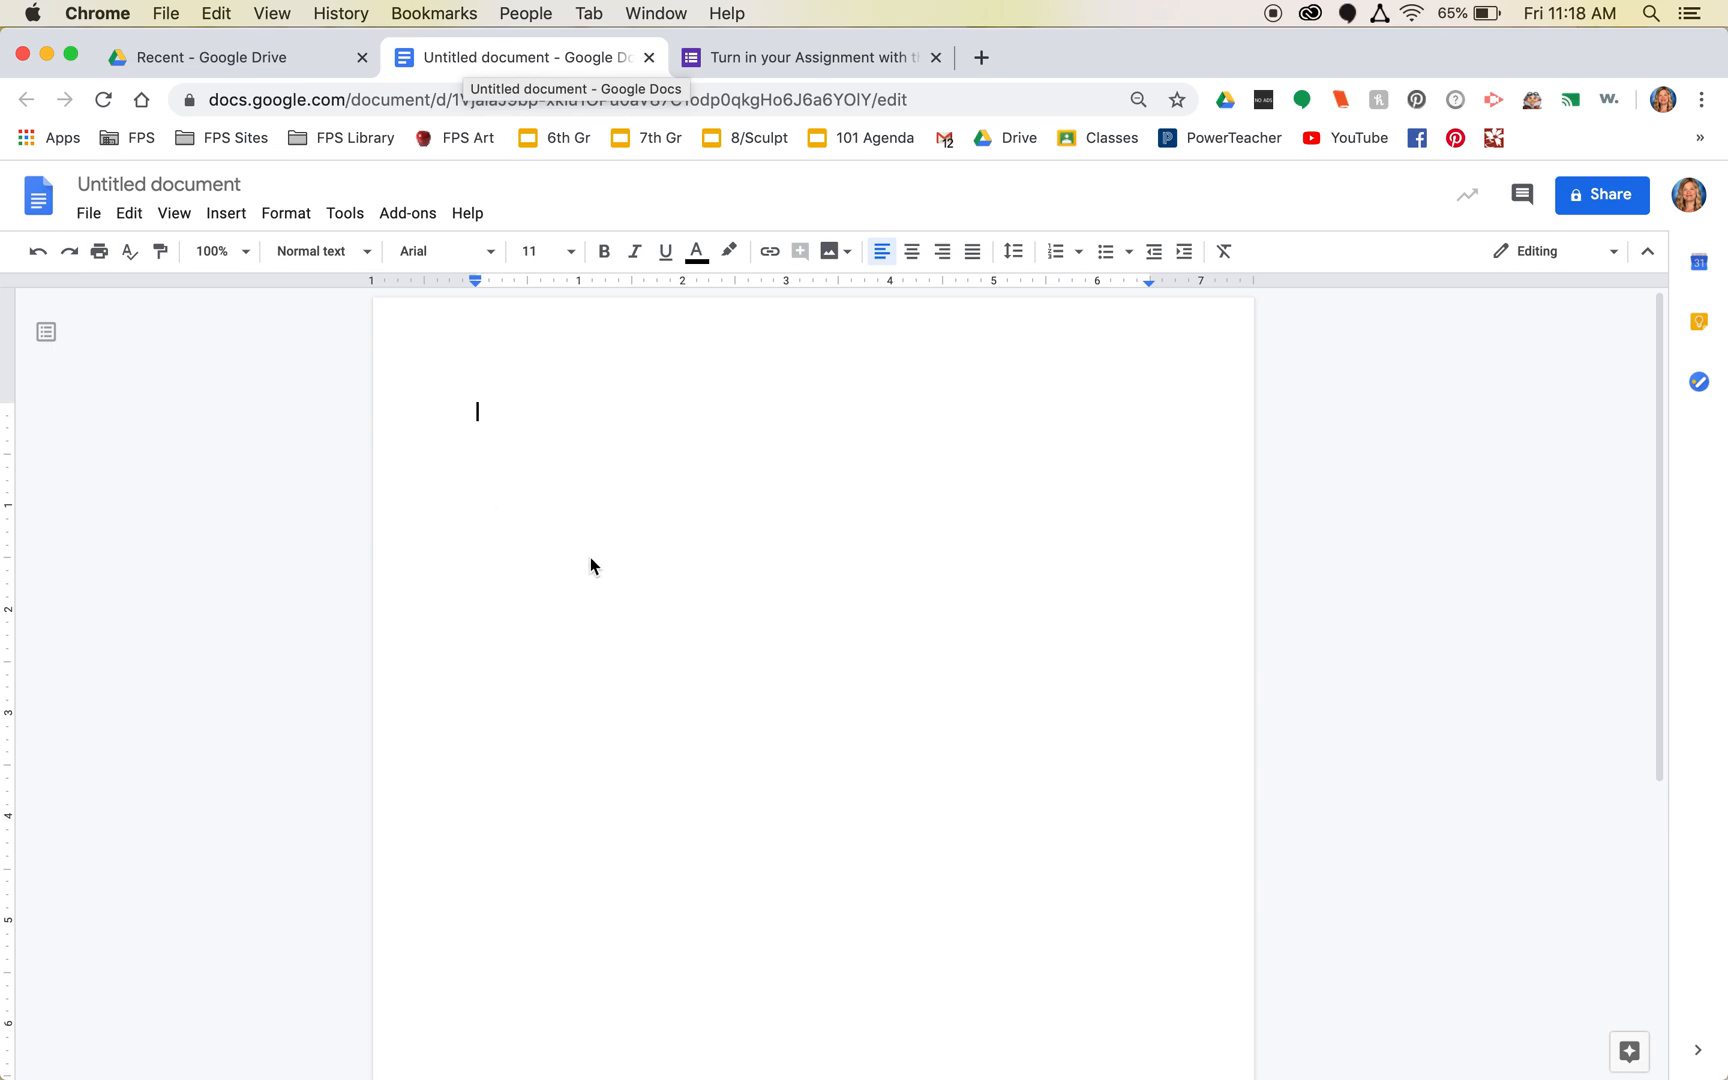
click(205, 184)
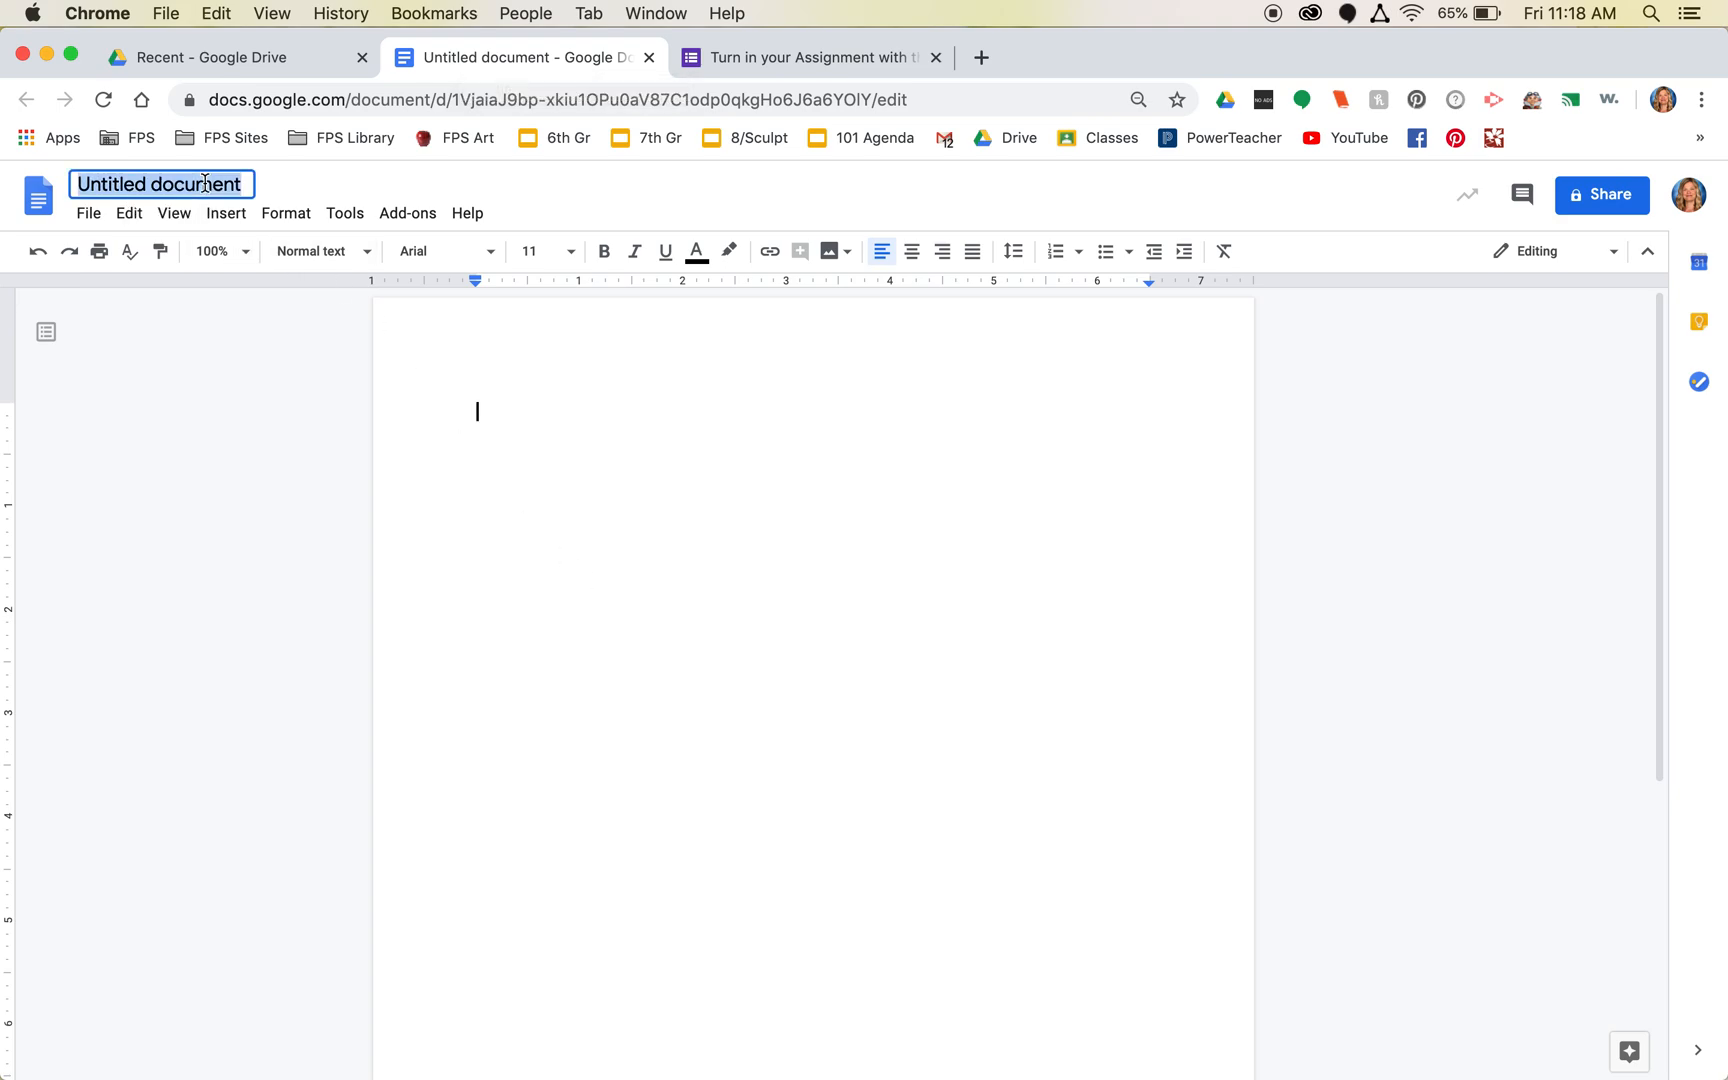
key(BackSpace)
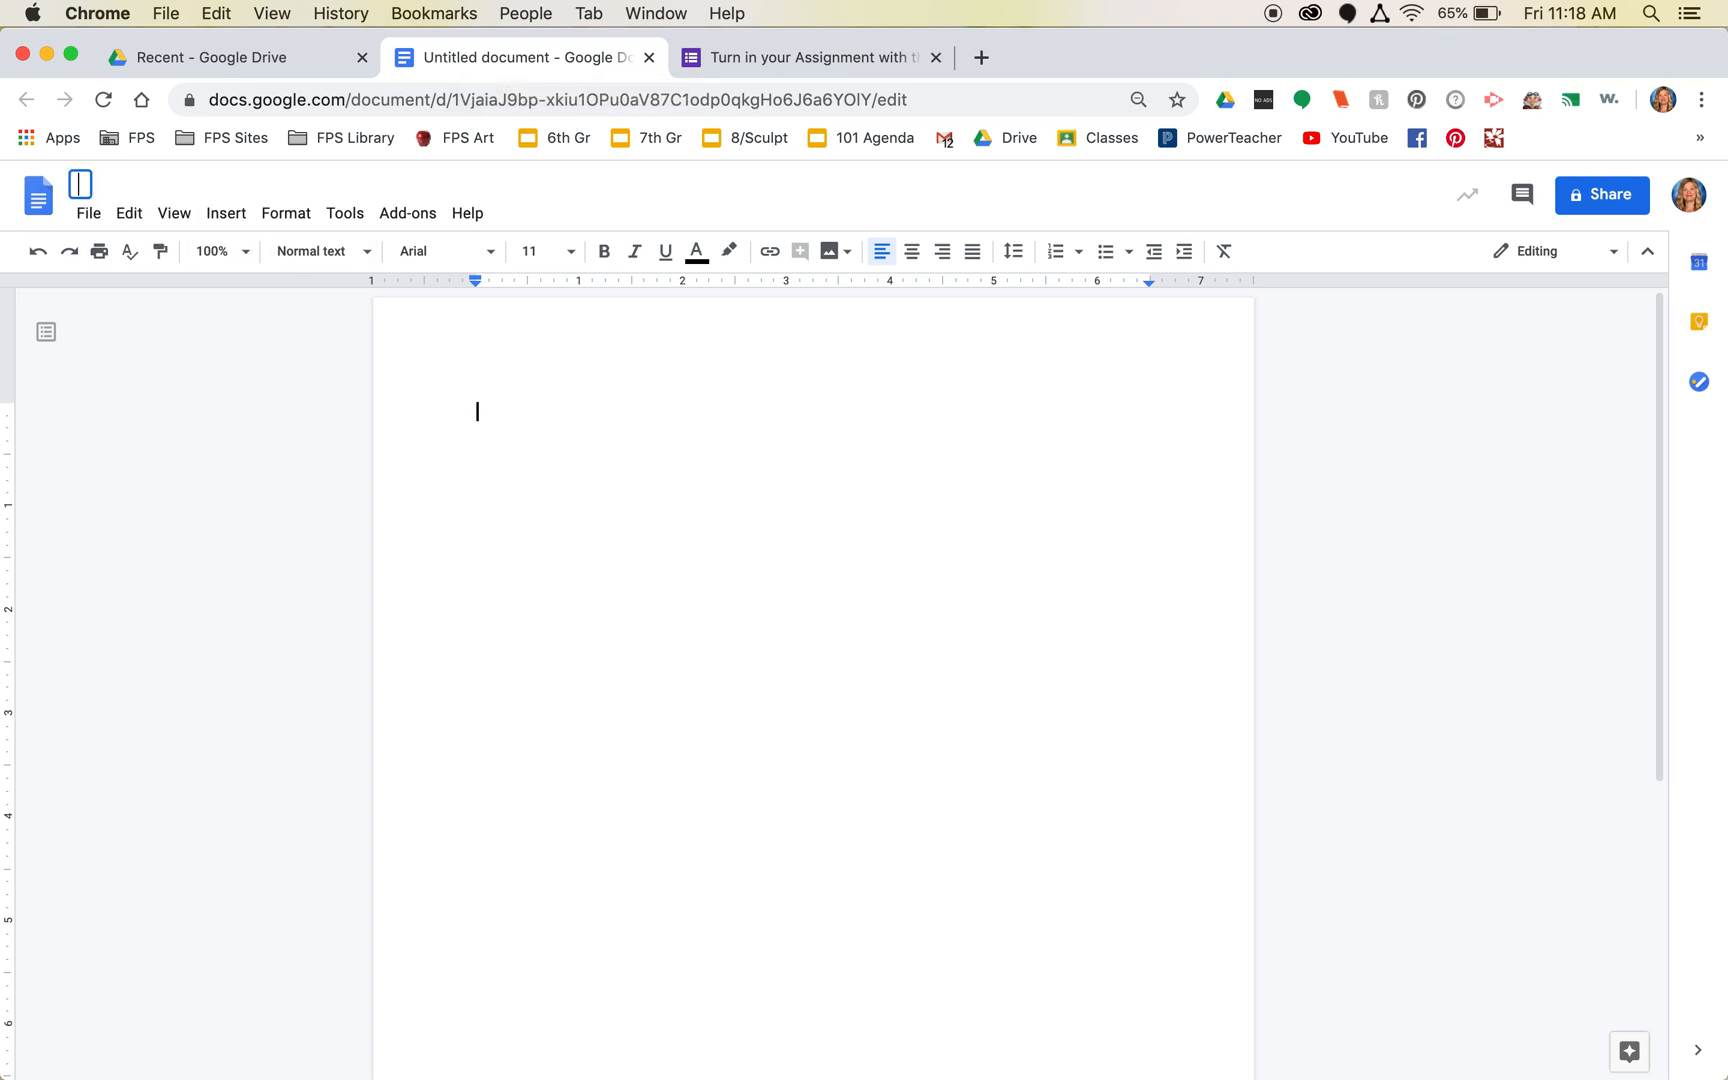
text(Monnot)
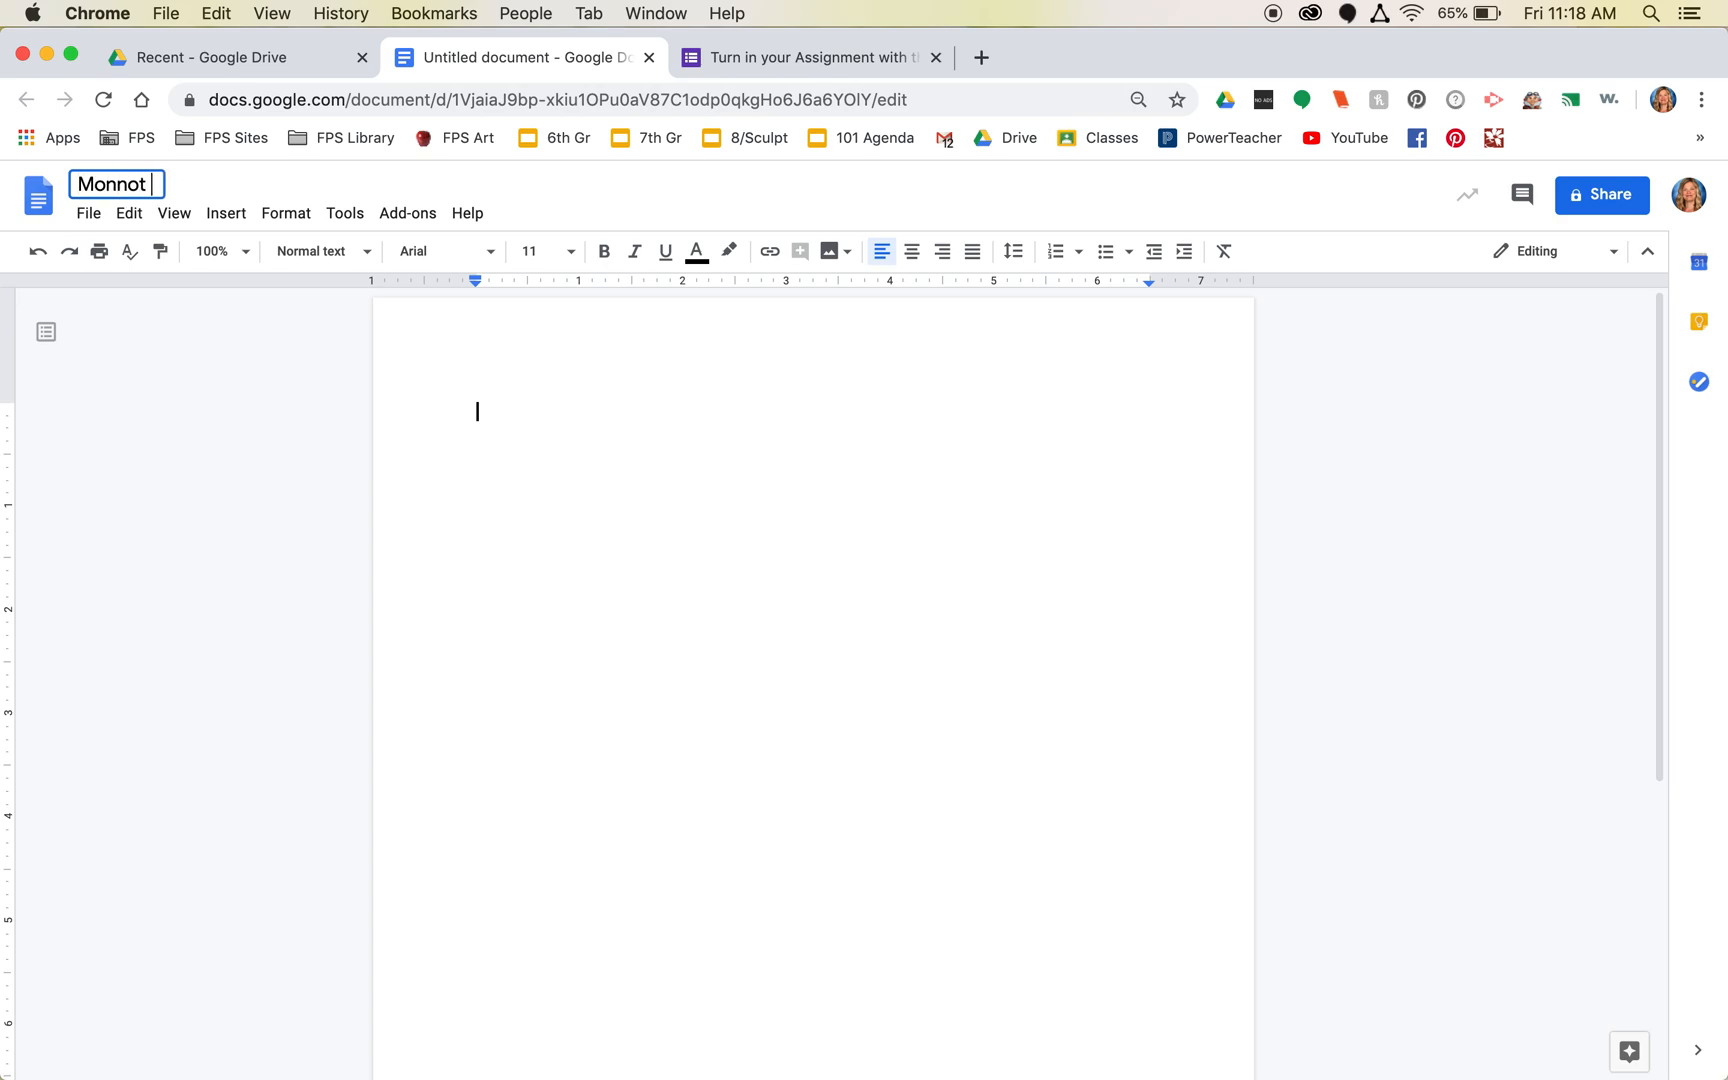
text( 2B Nam)
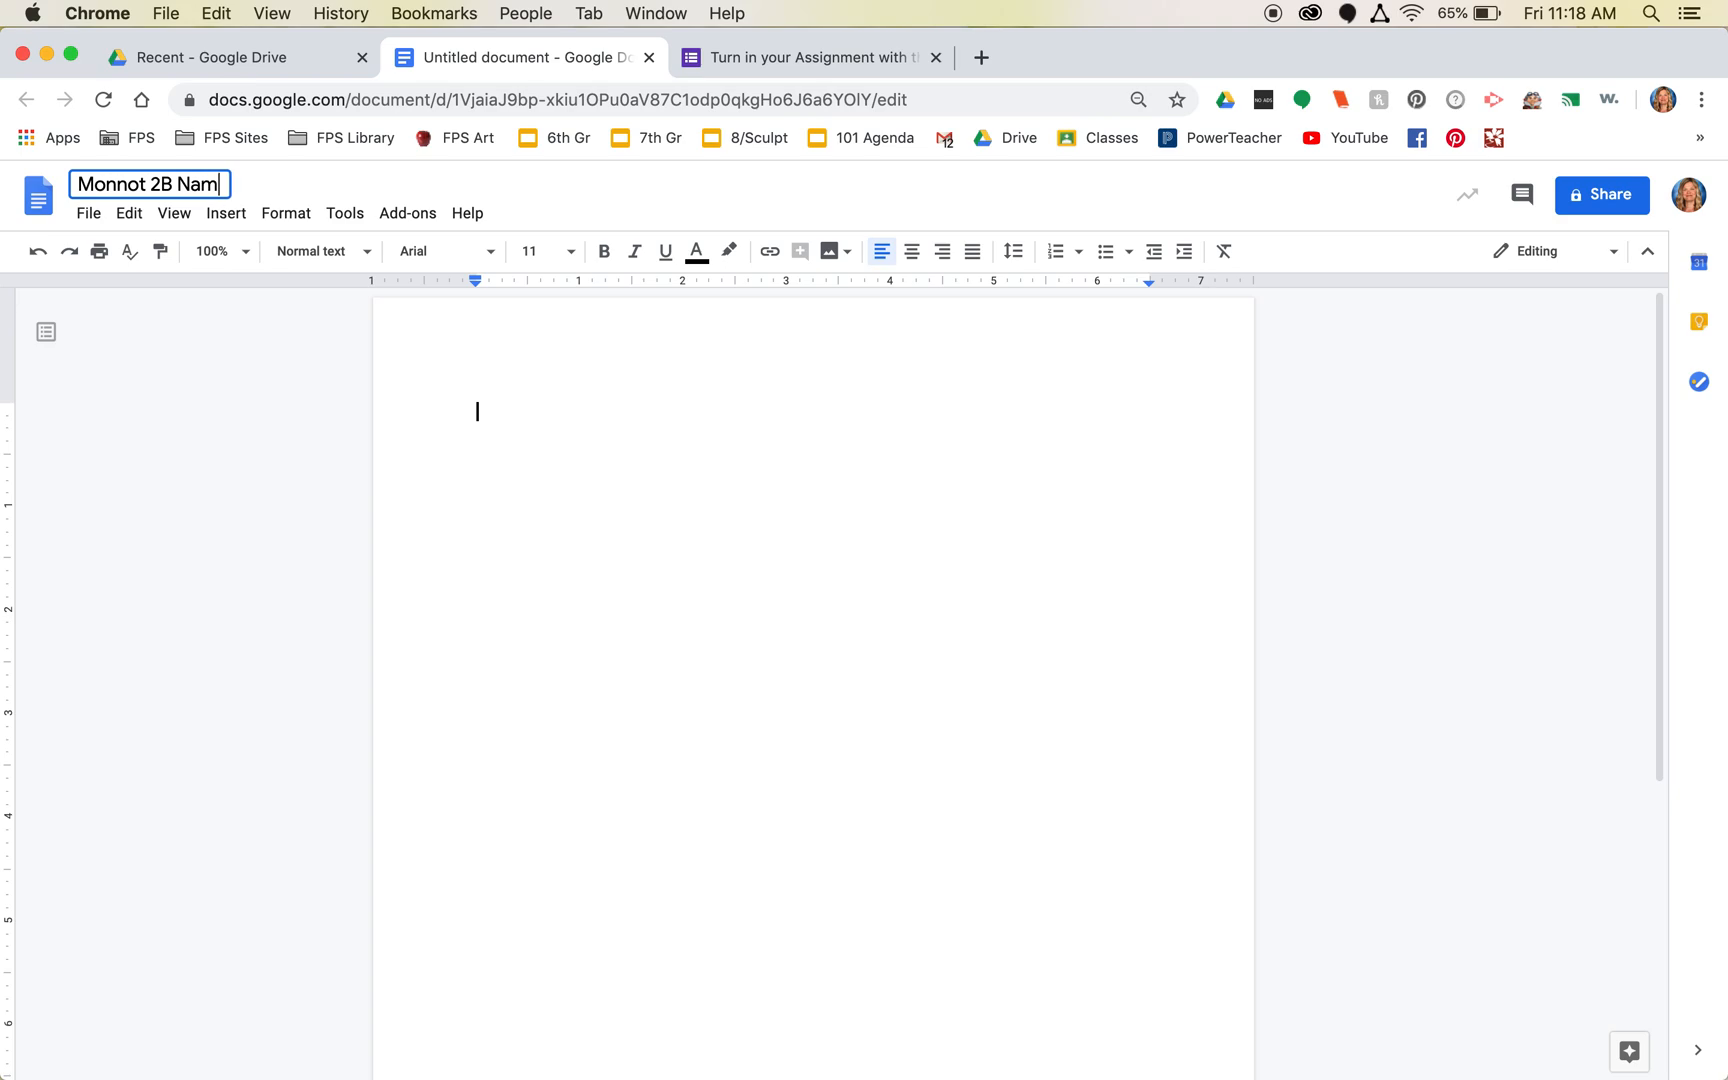
text(e Assignment)
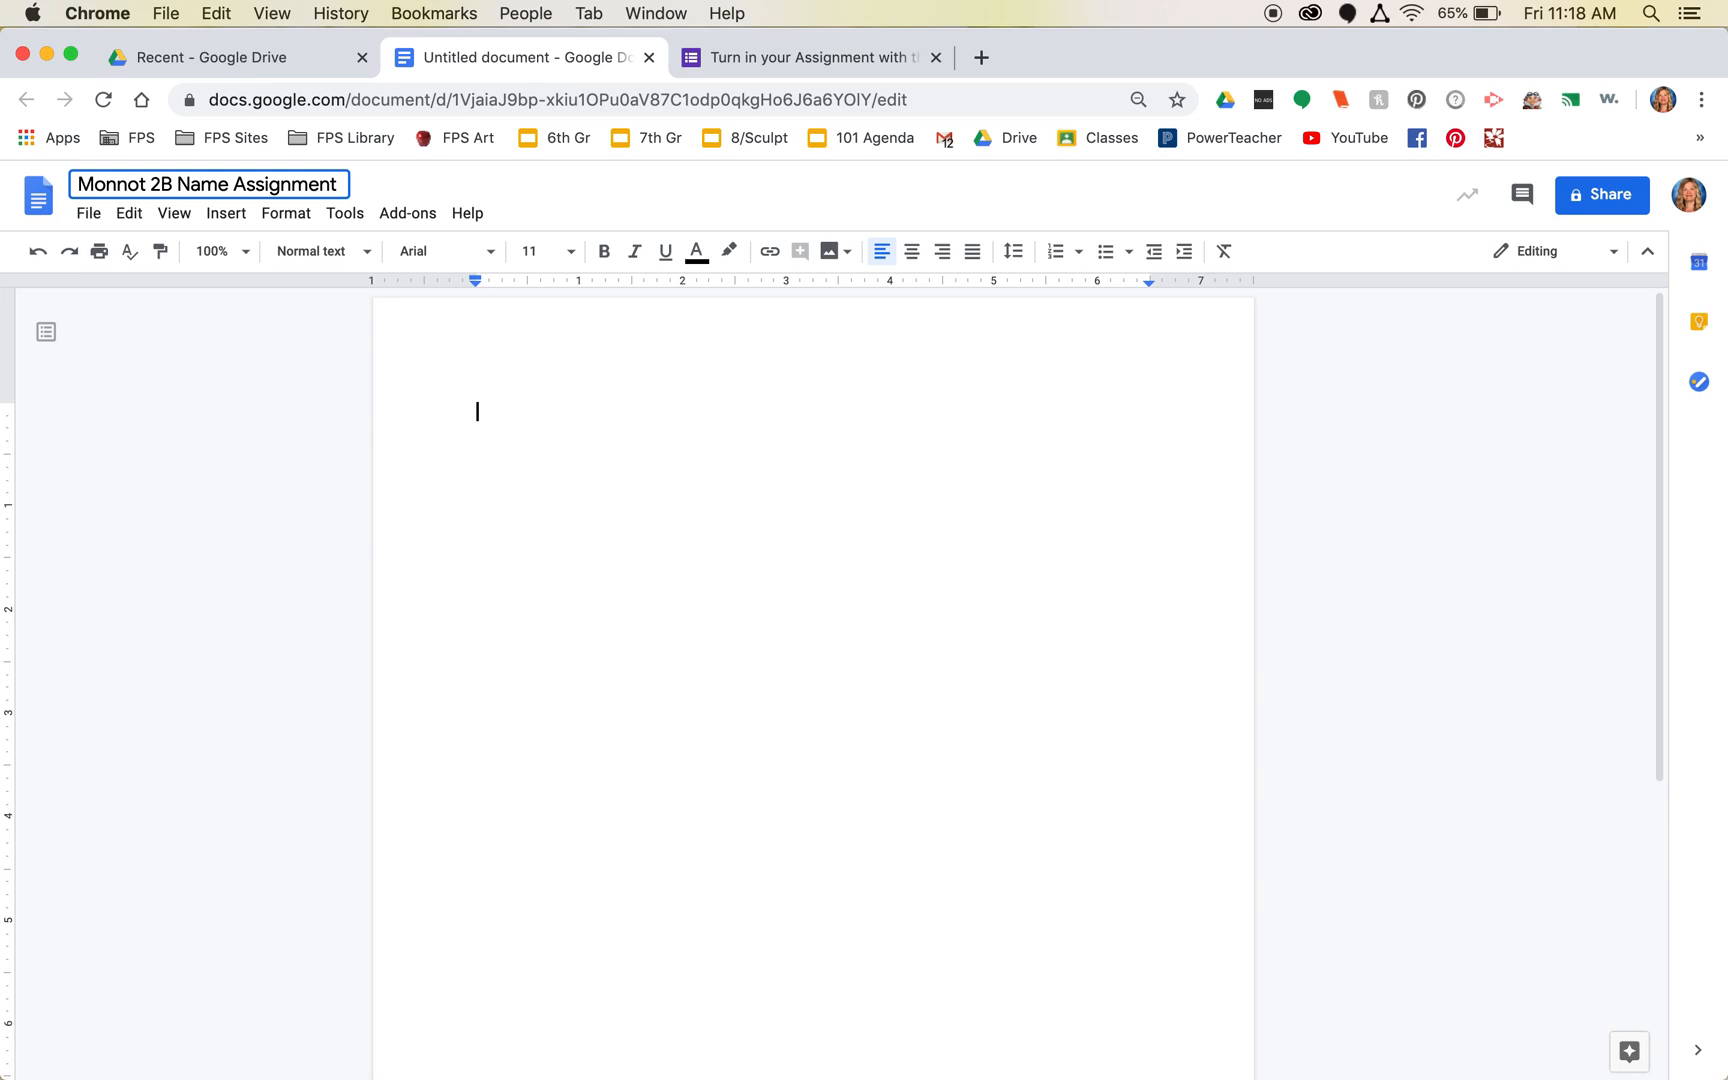
click(468, 452)
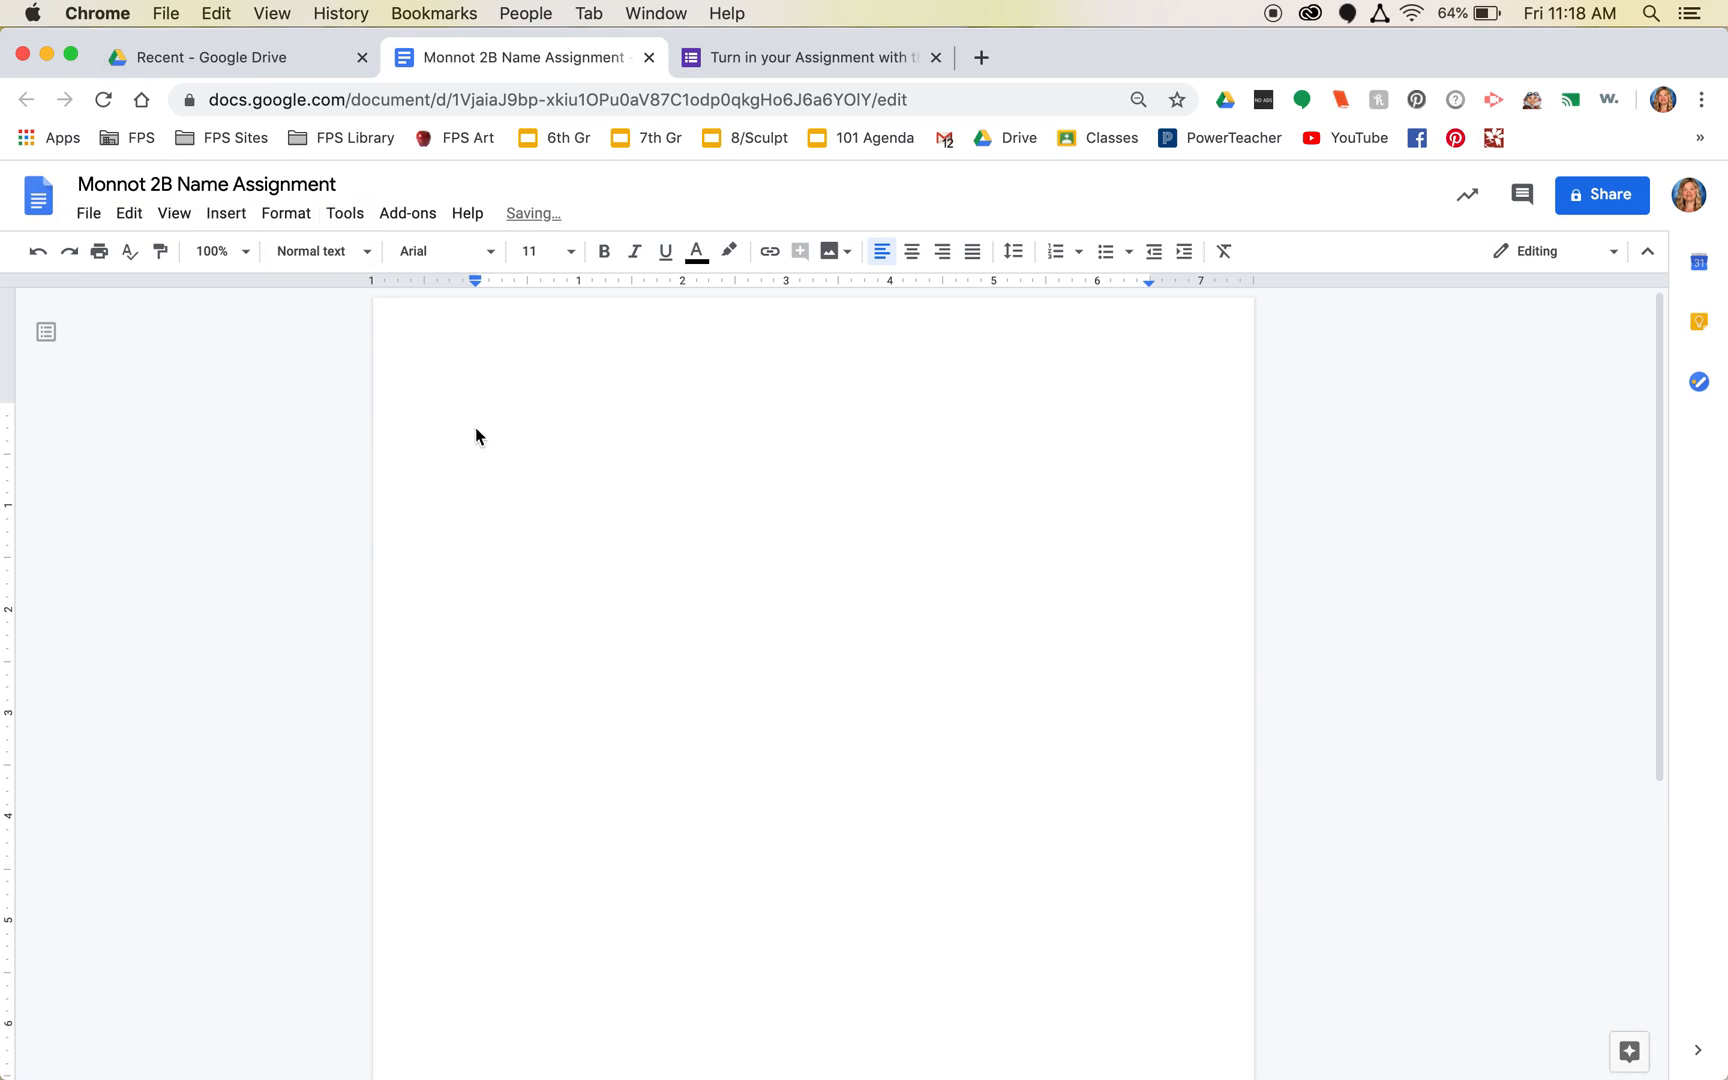
click(220, 218)
- Upload the Name Example photo from the Desktop into the document and add an empty line below it
mouse_move(235, 252)
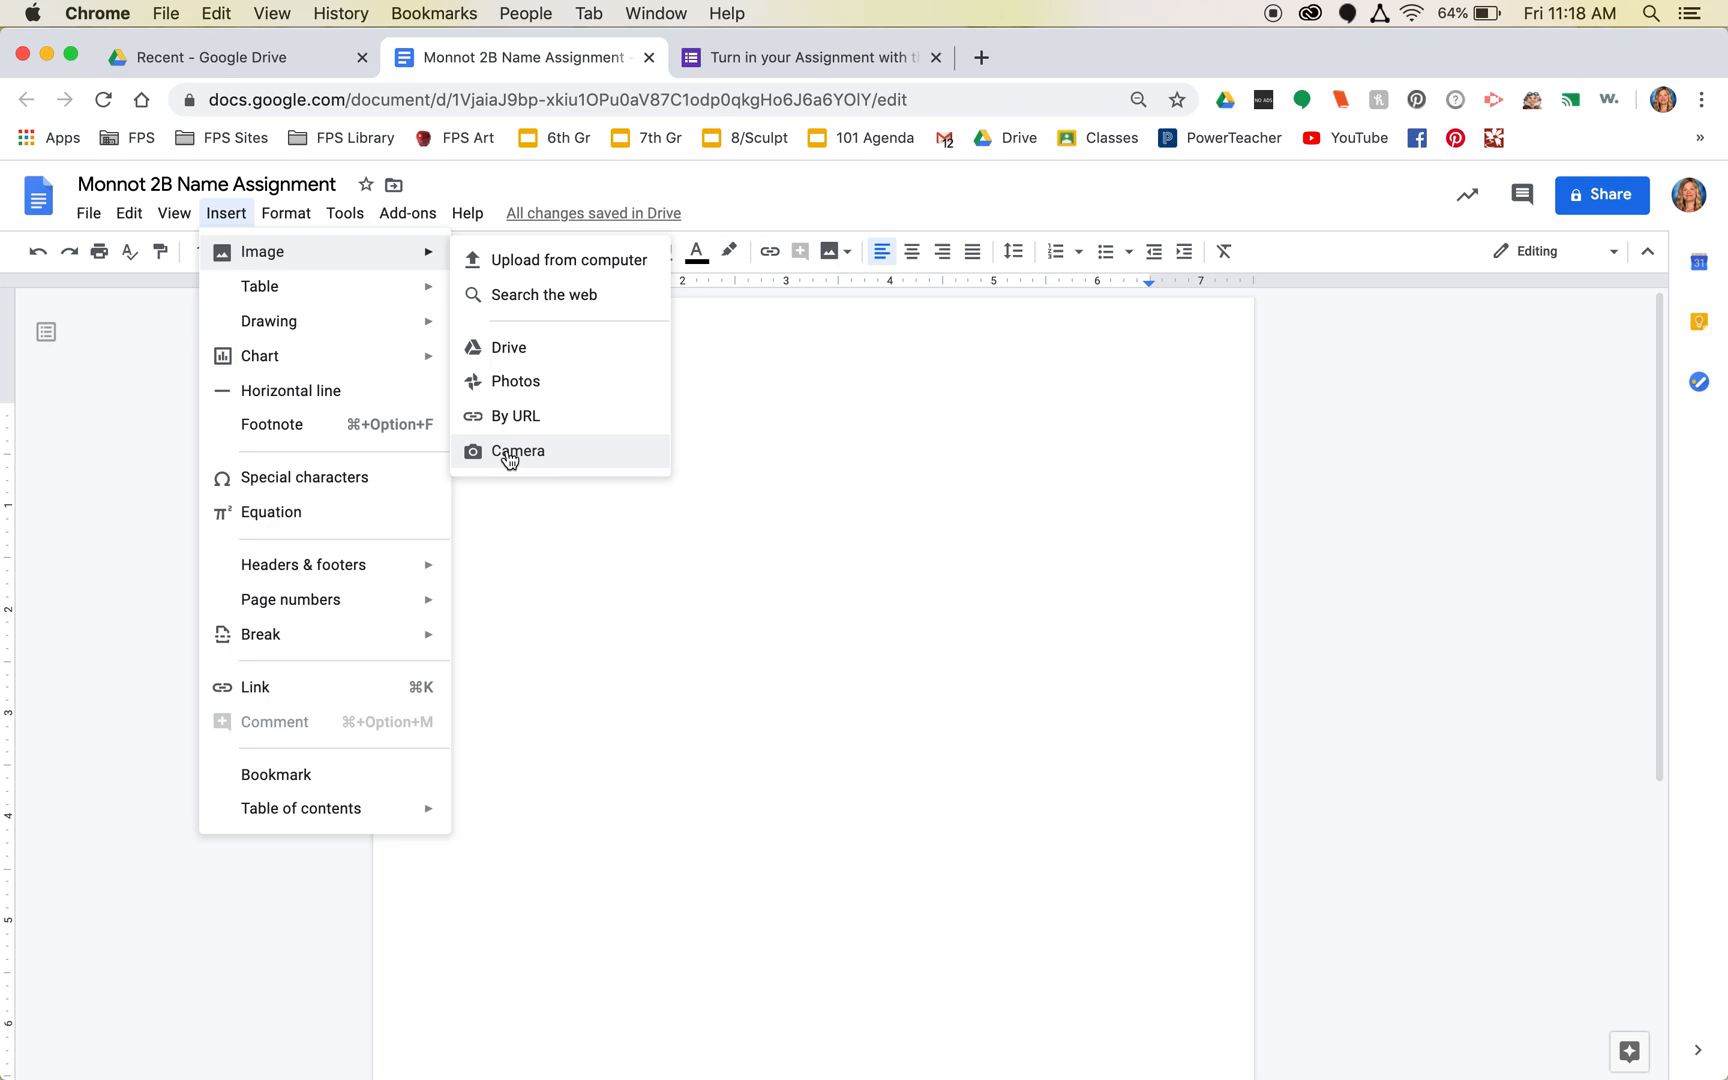
click(527, 268)
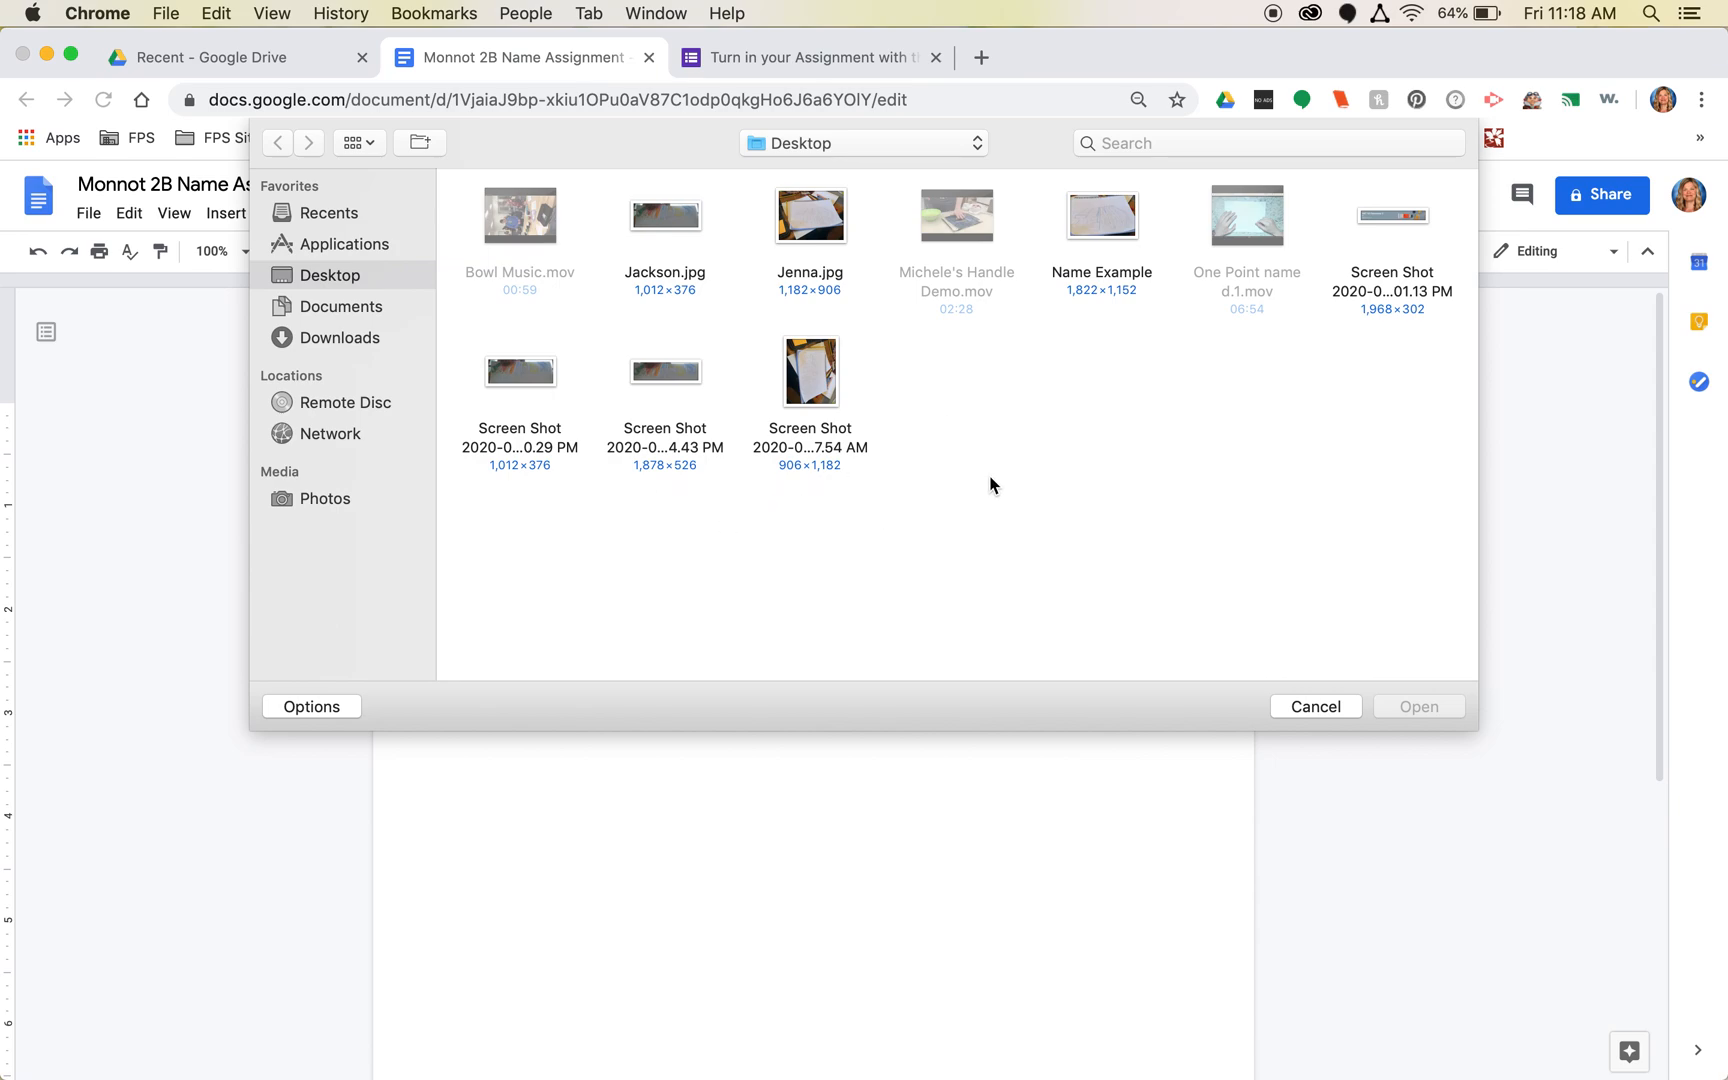
click(1117, 213)
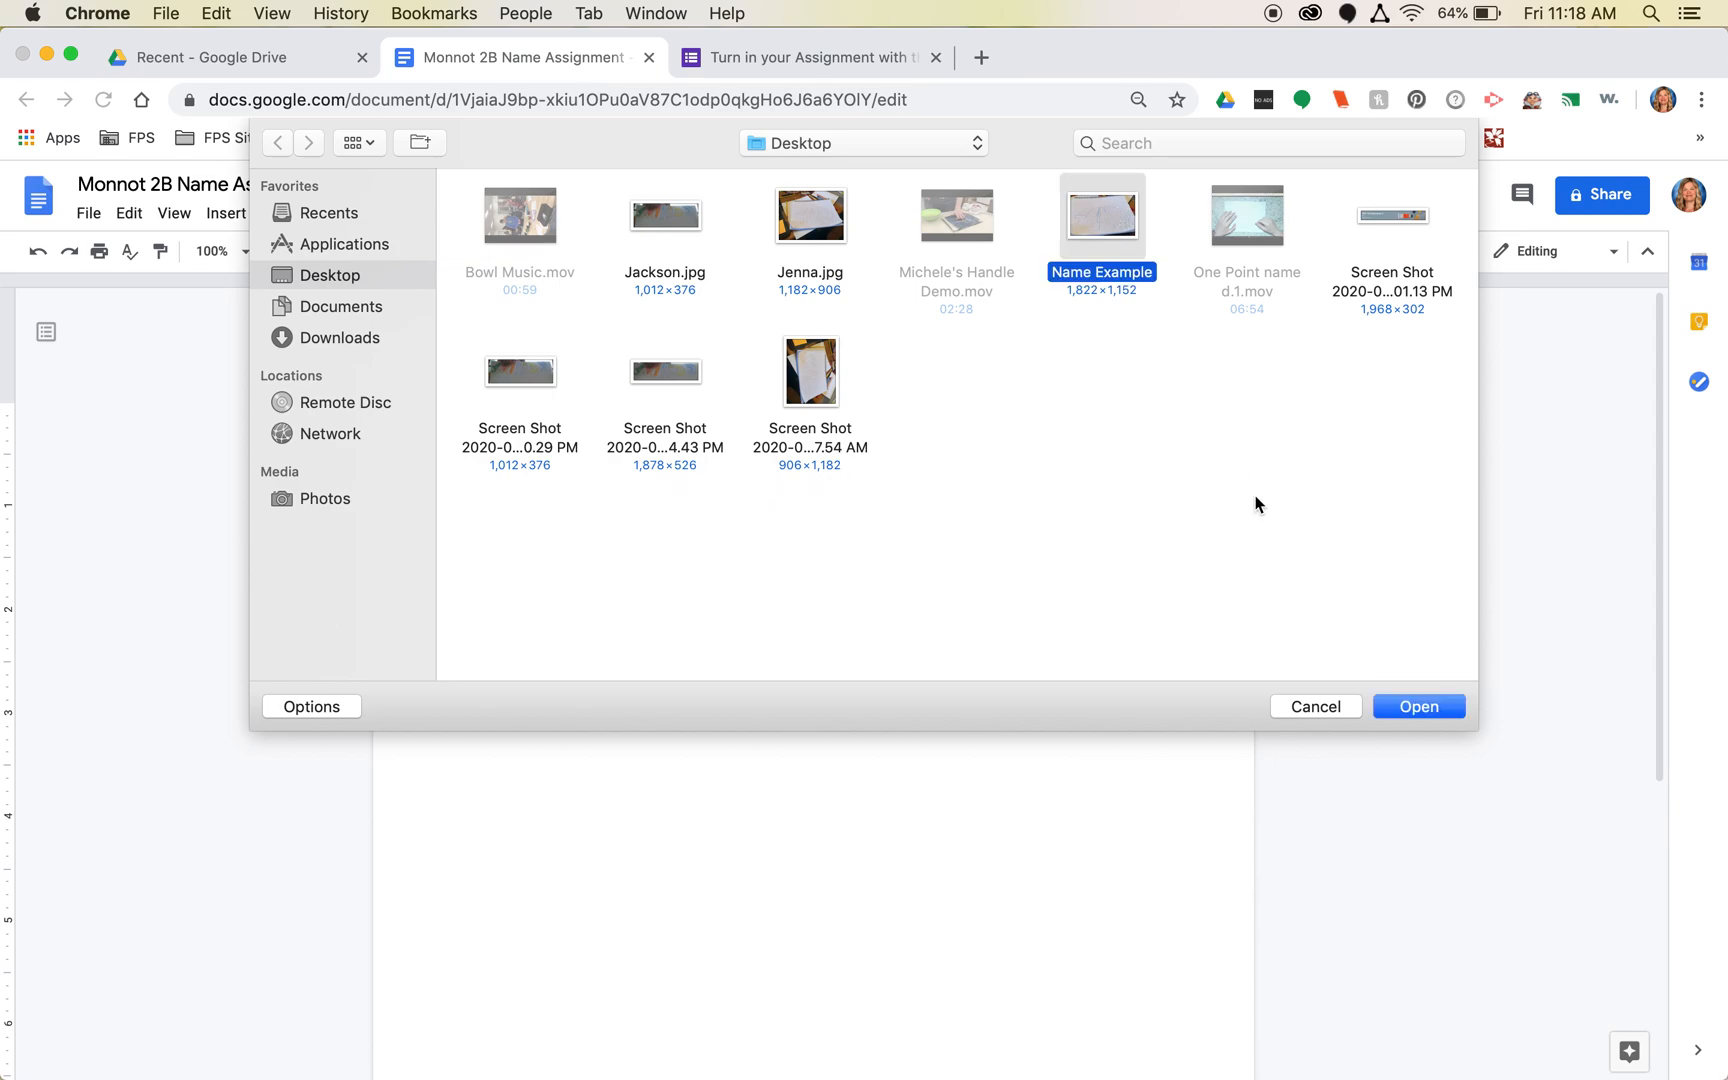
click(1450, 705)
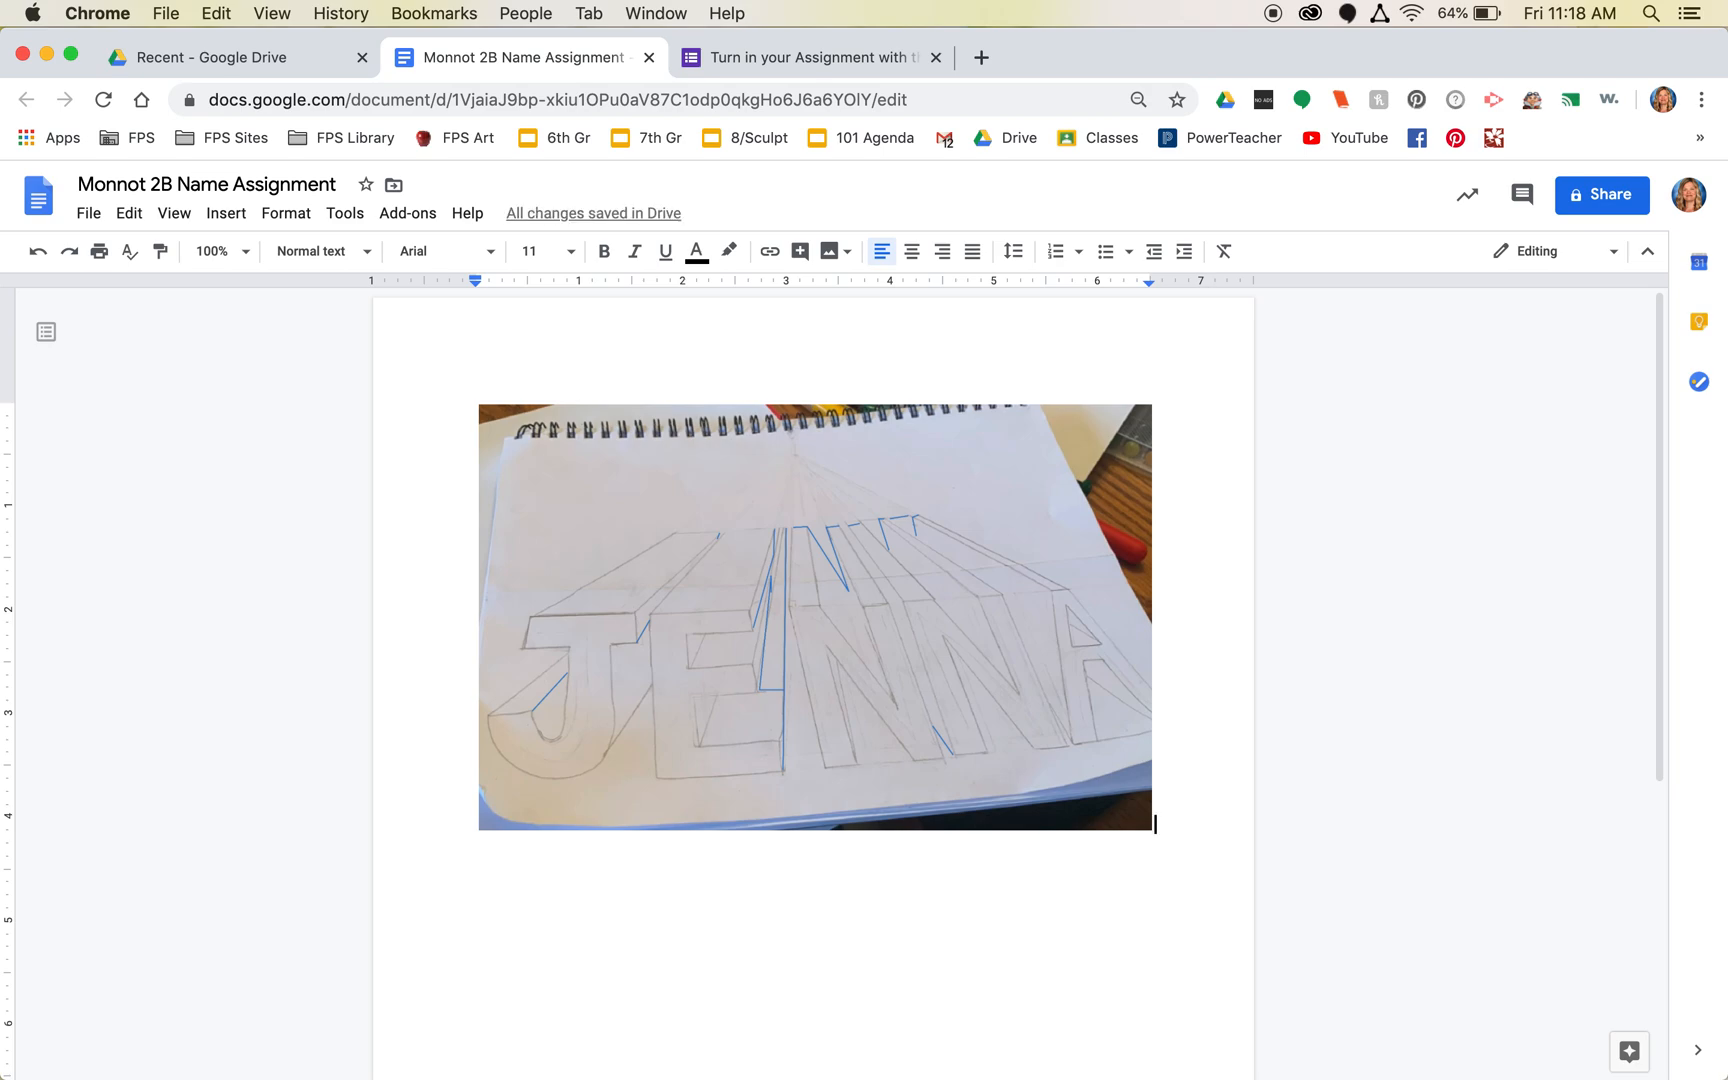
key(Return)
click(1589, 206)
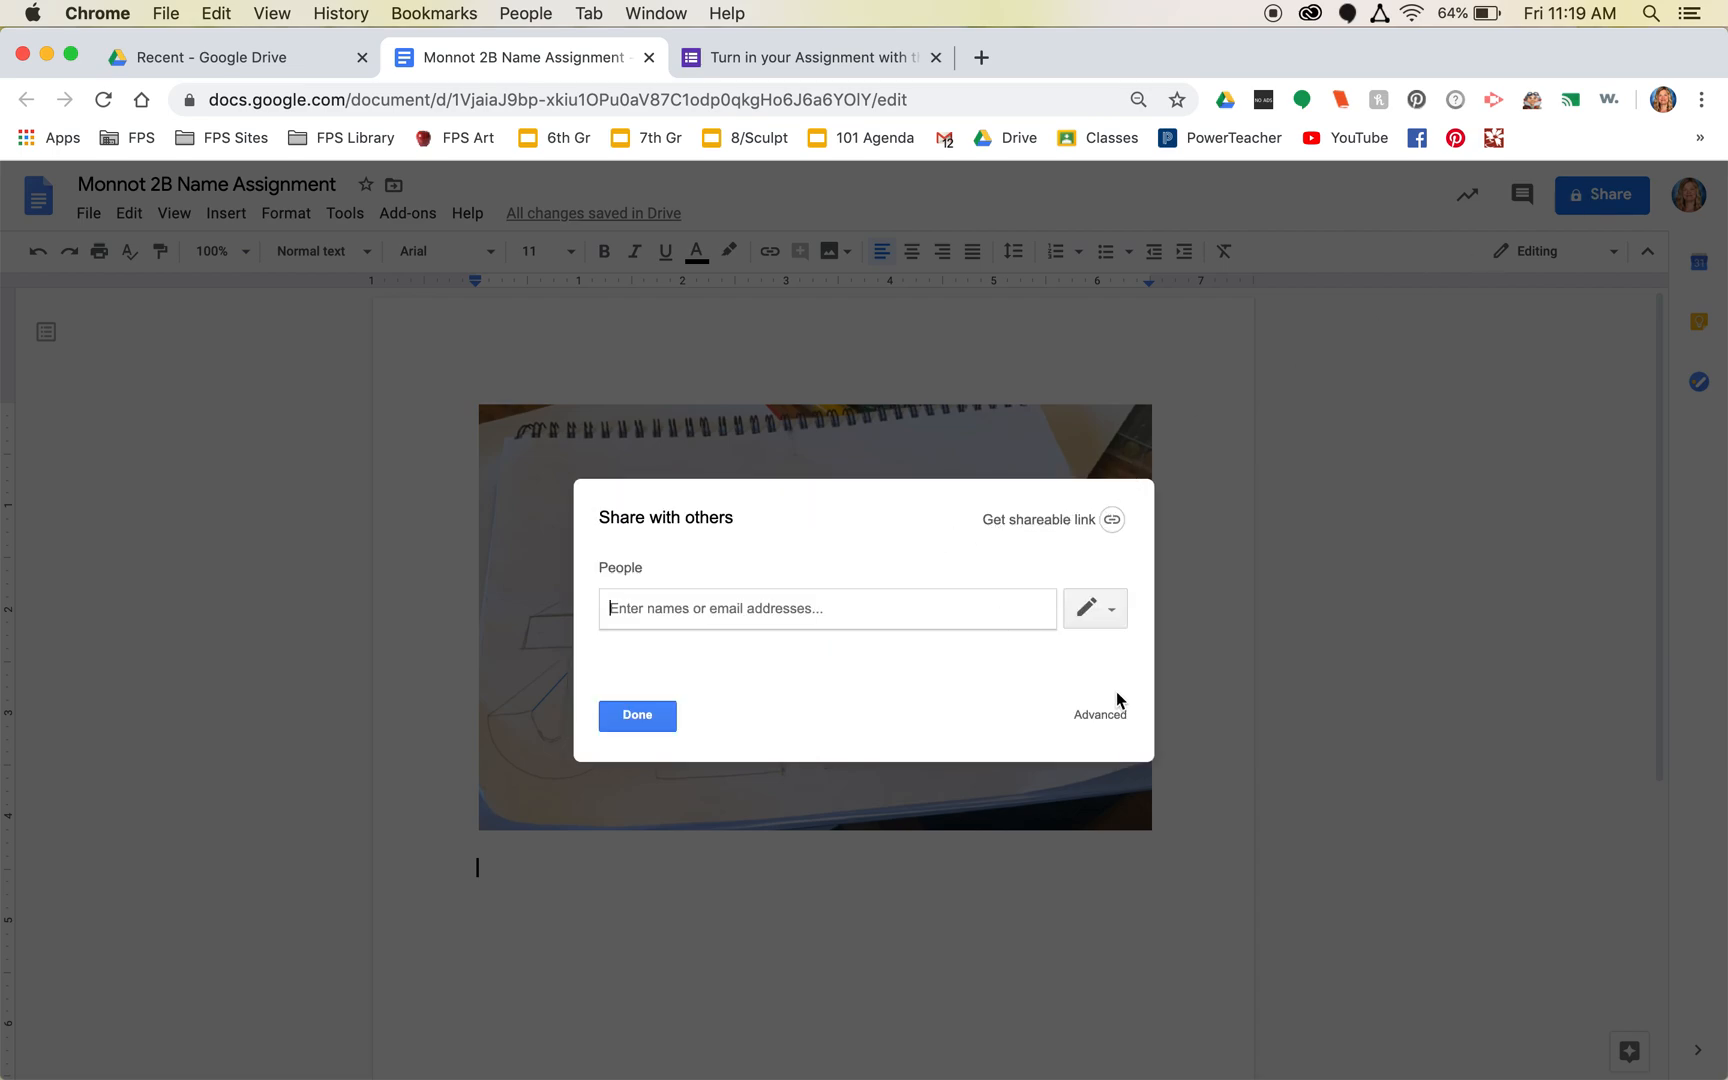
- Turn on link sharing so anyone with the link can view, then copy the document's URL
click(1100, 716)
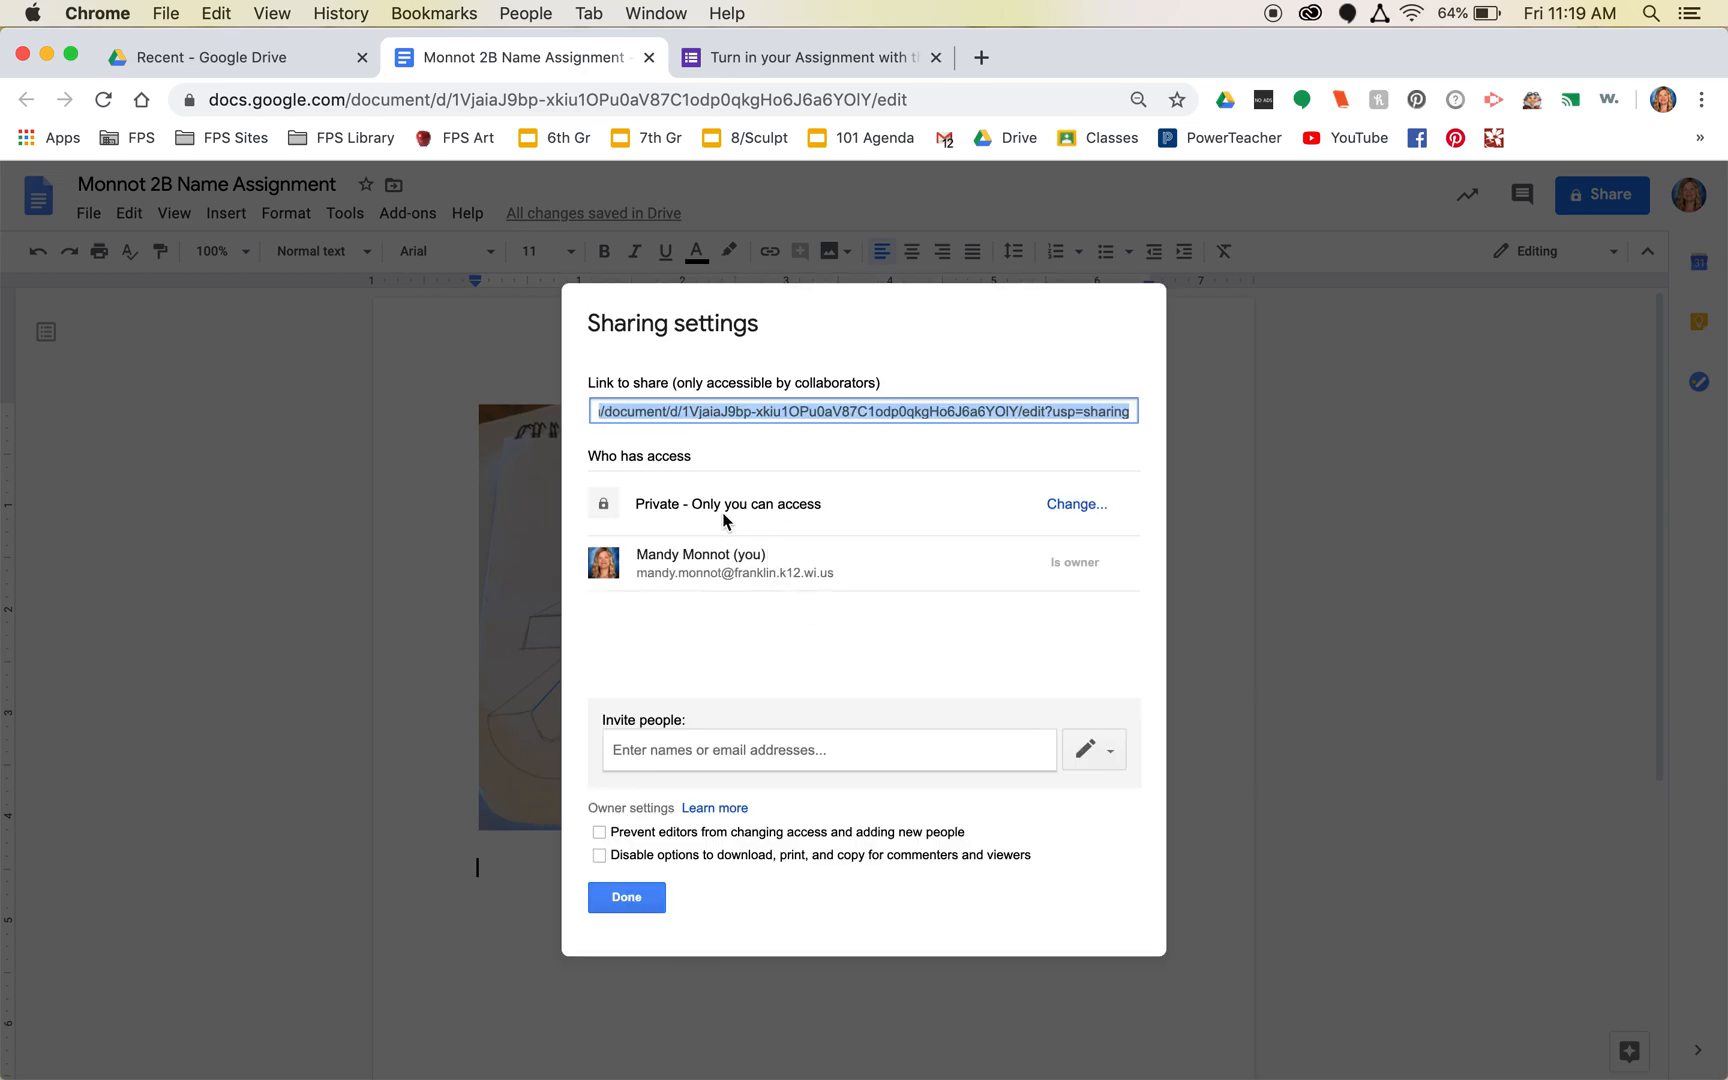
click(1071, 507)
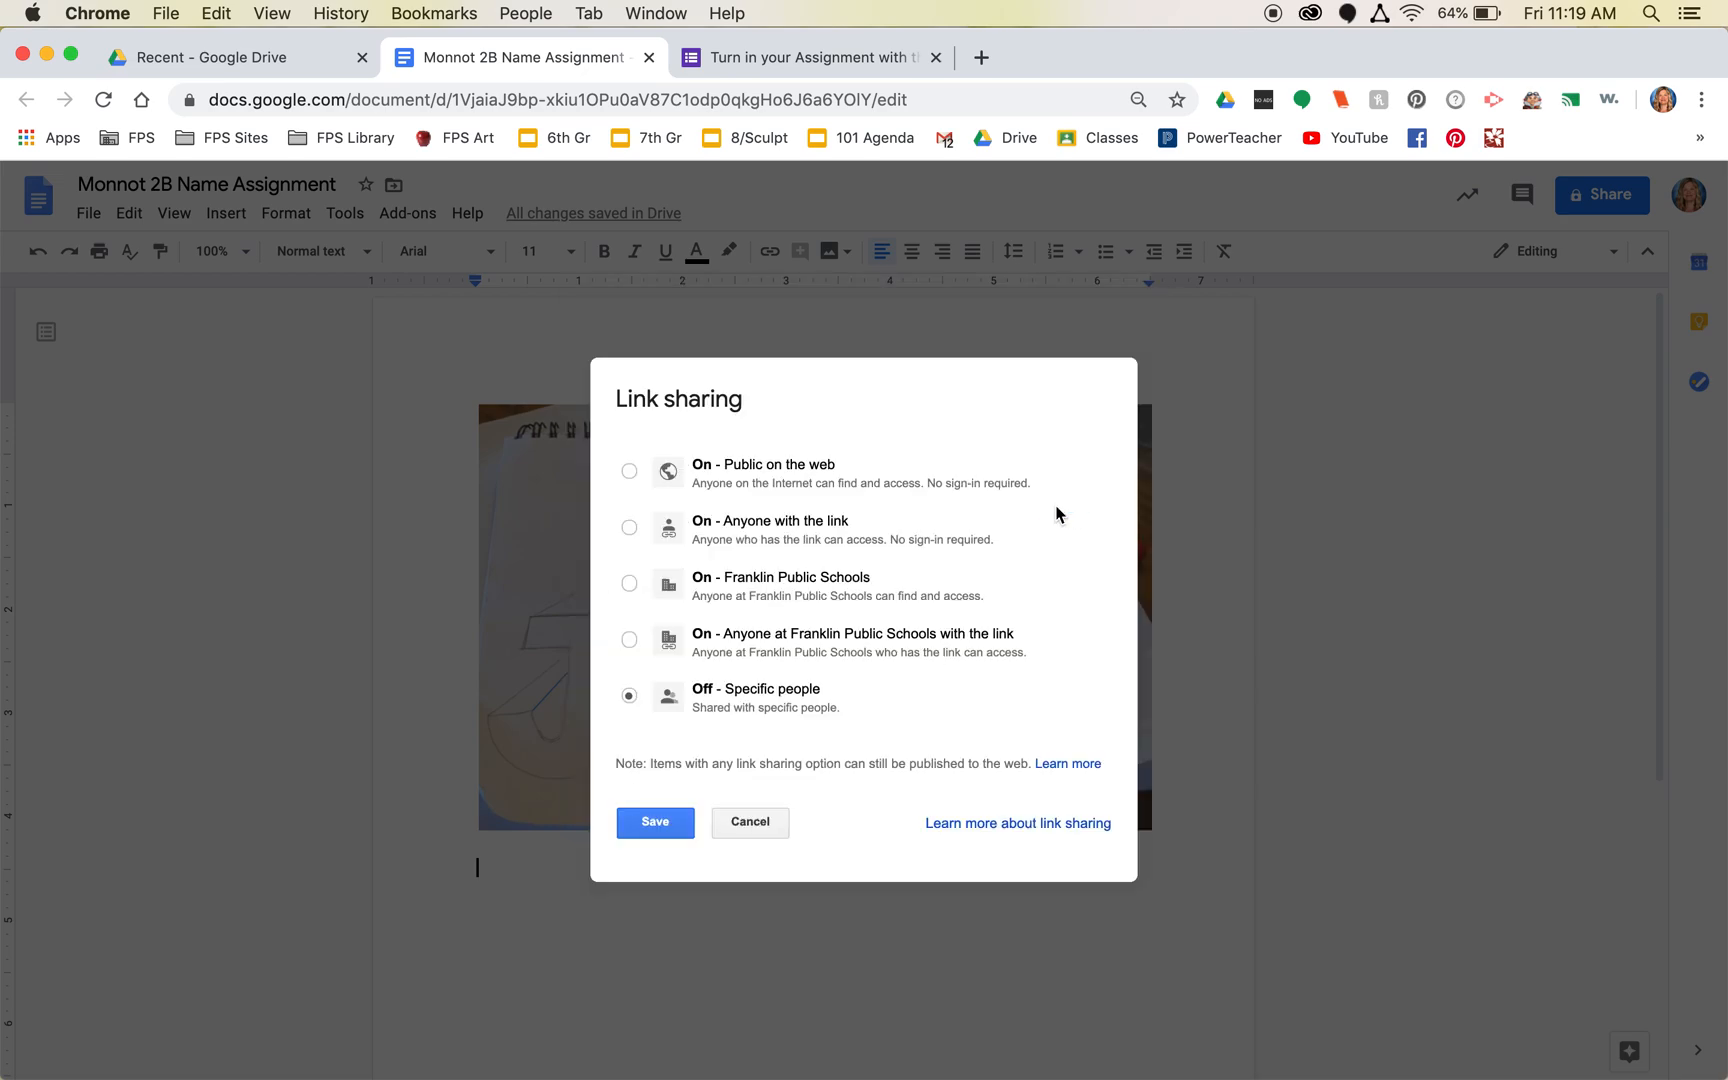
click(629, 528)
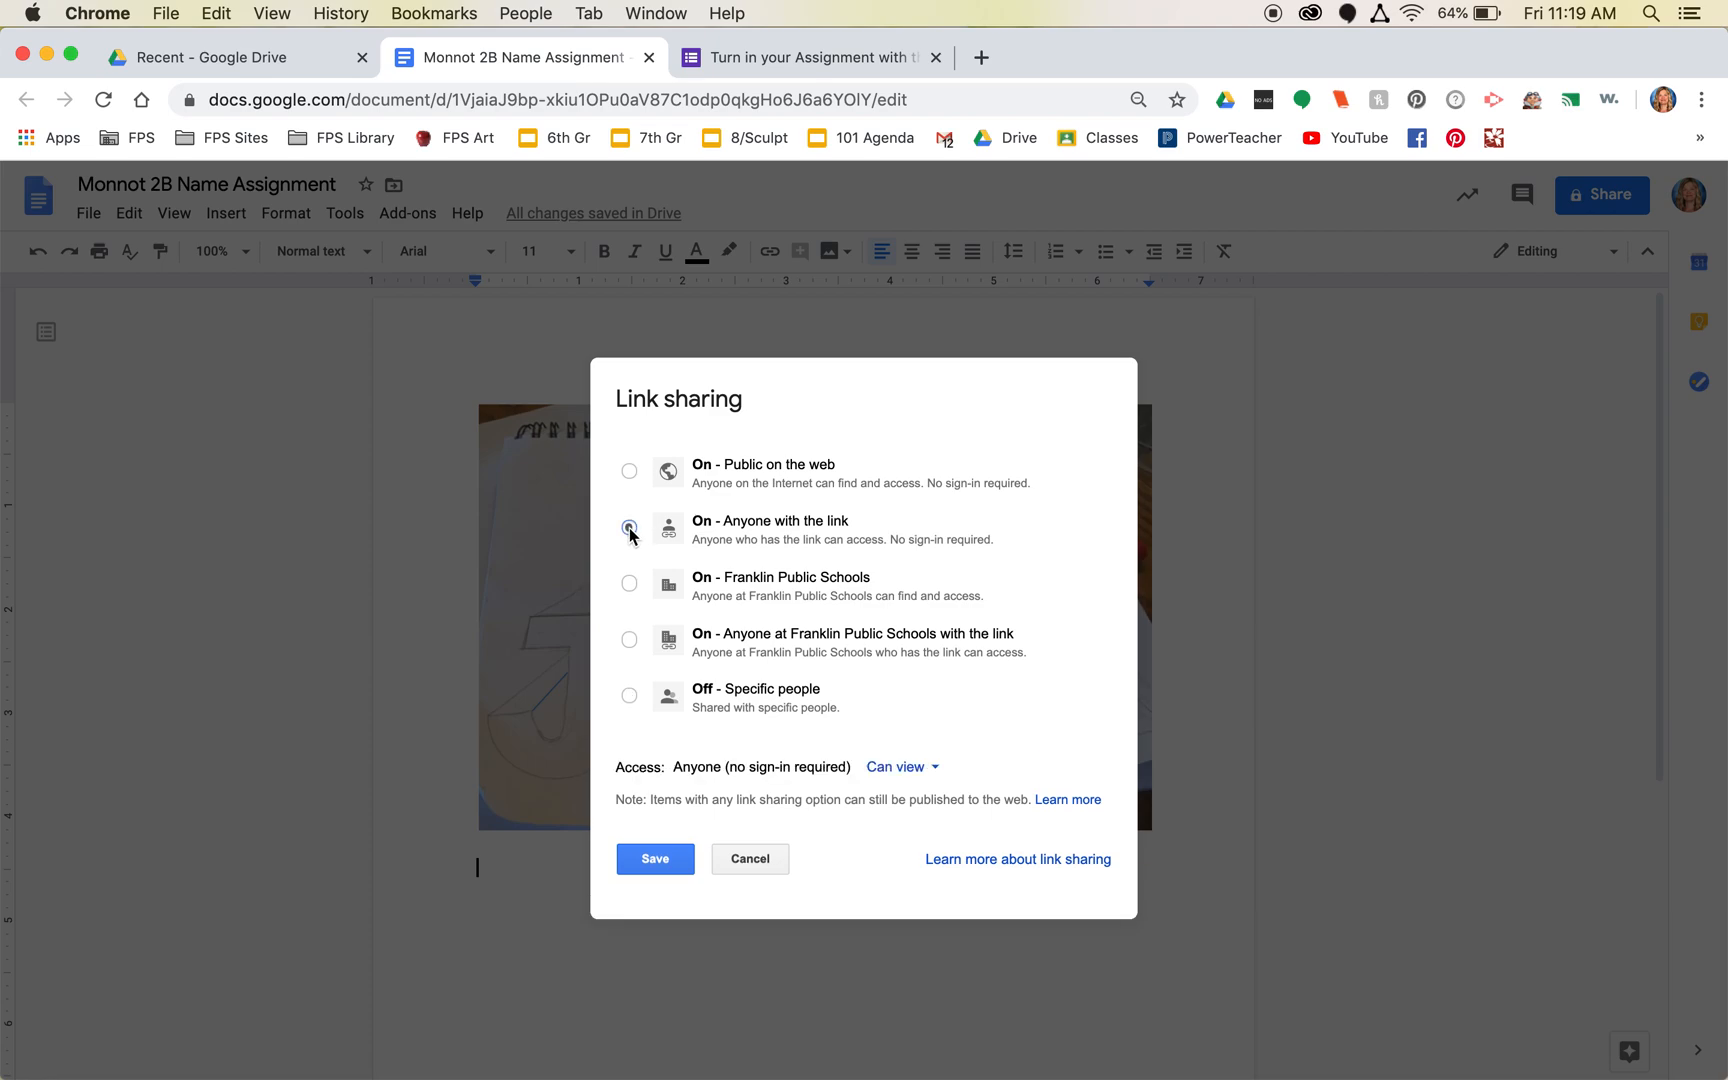
click(655, 857)
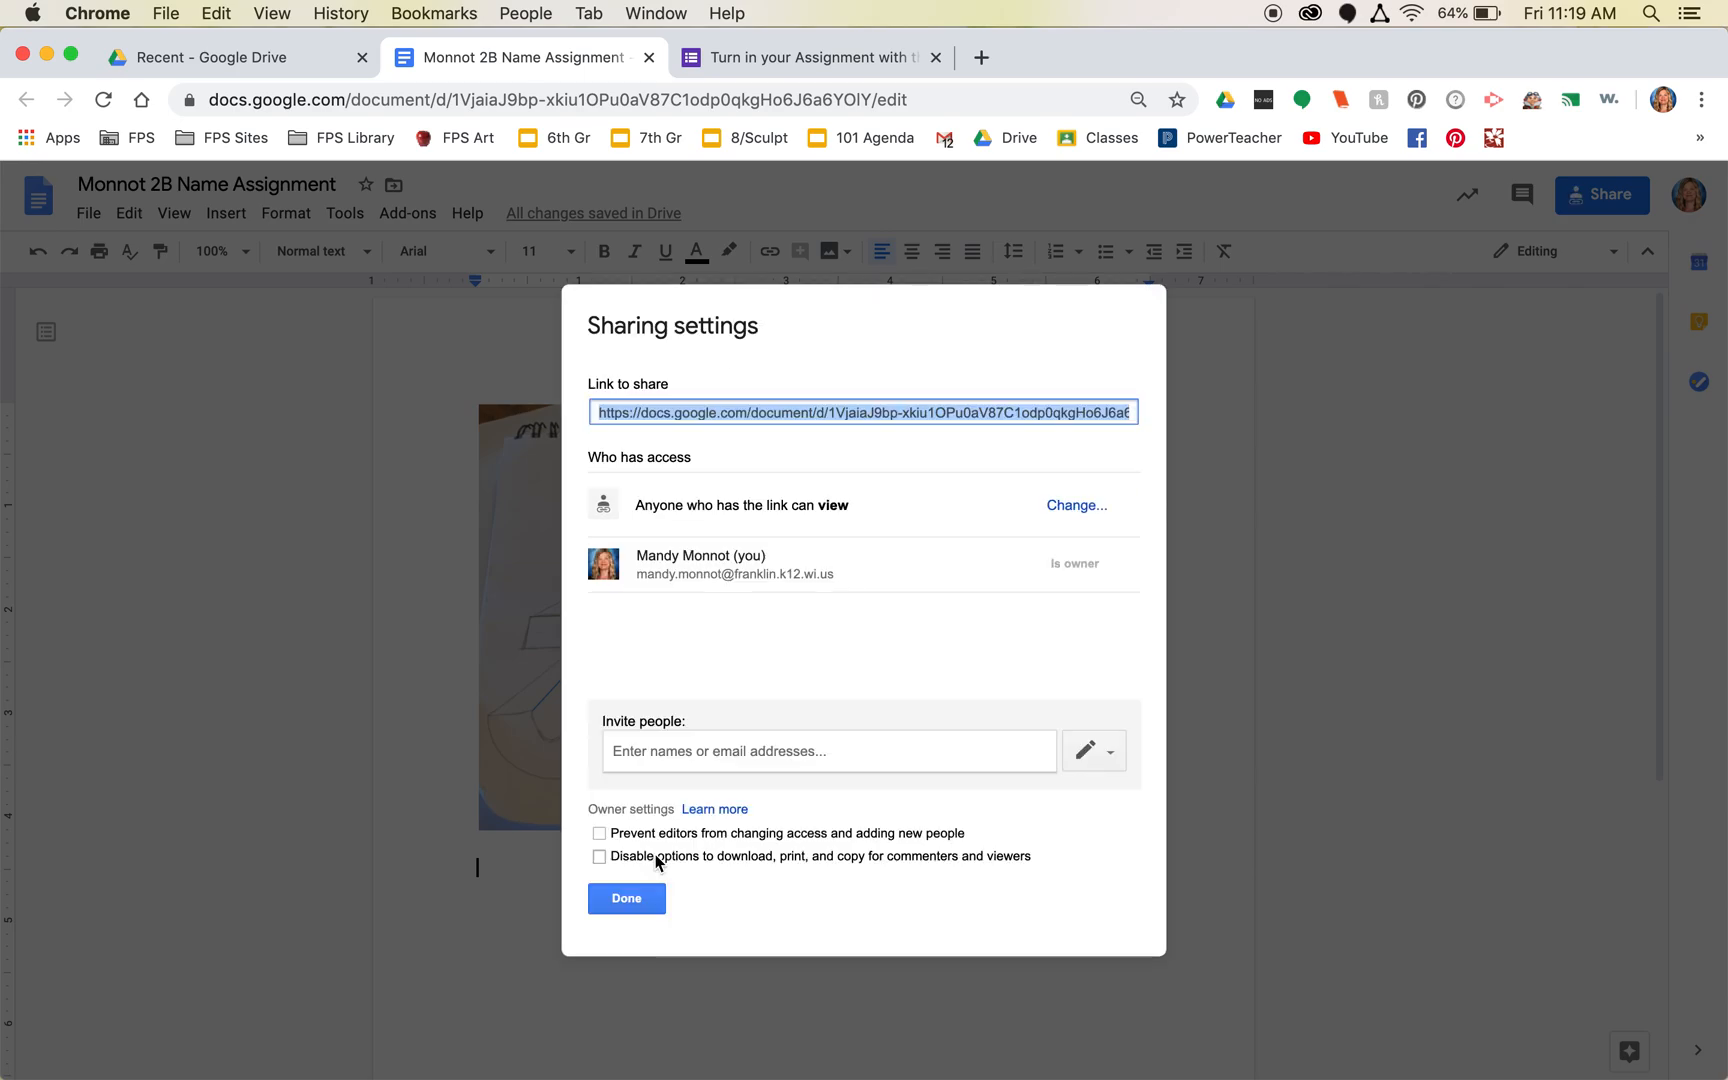
click(632, 905)
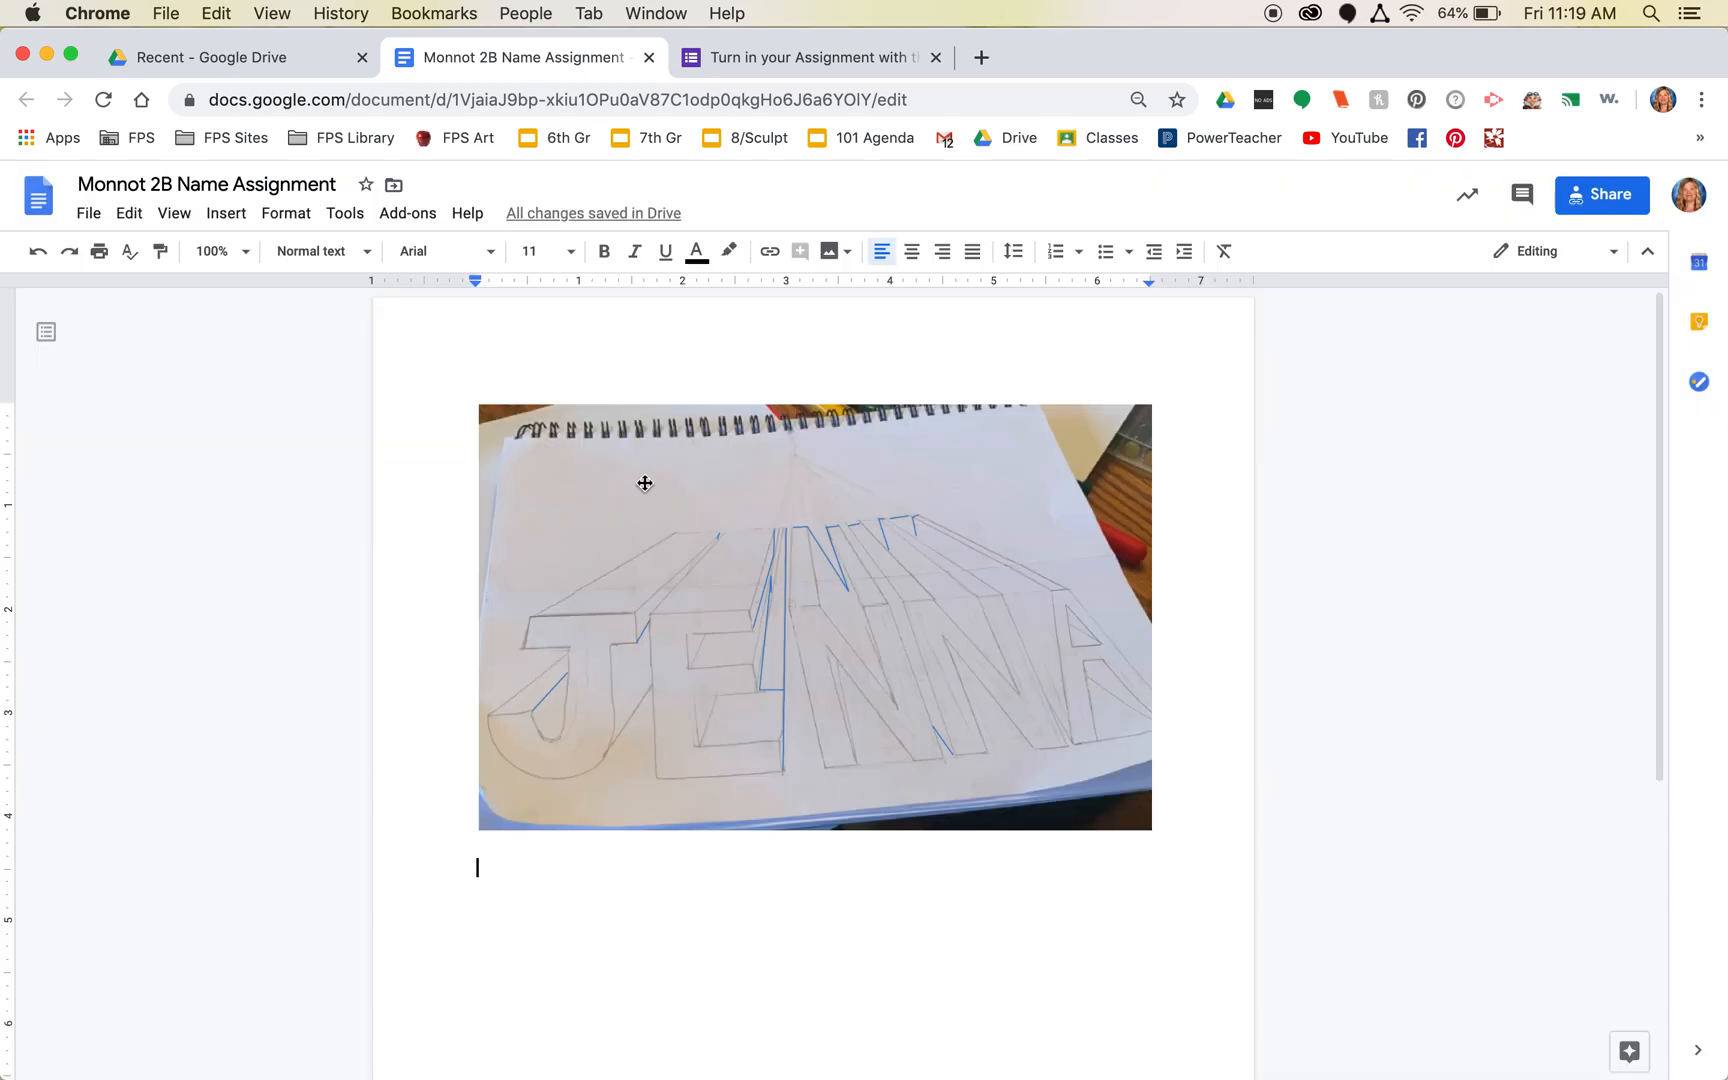
drag(928, 97, 205, 100)
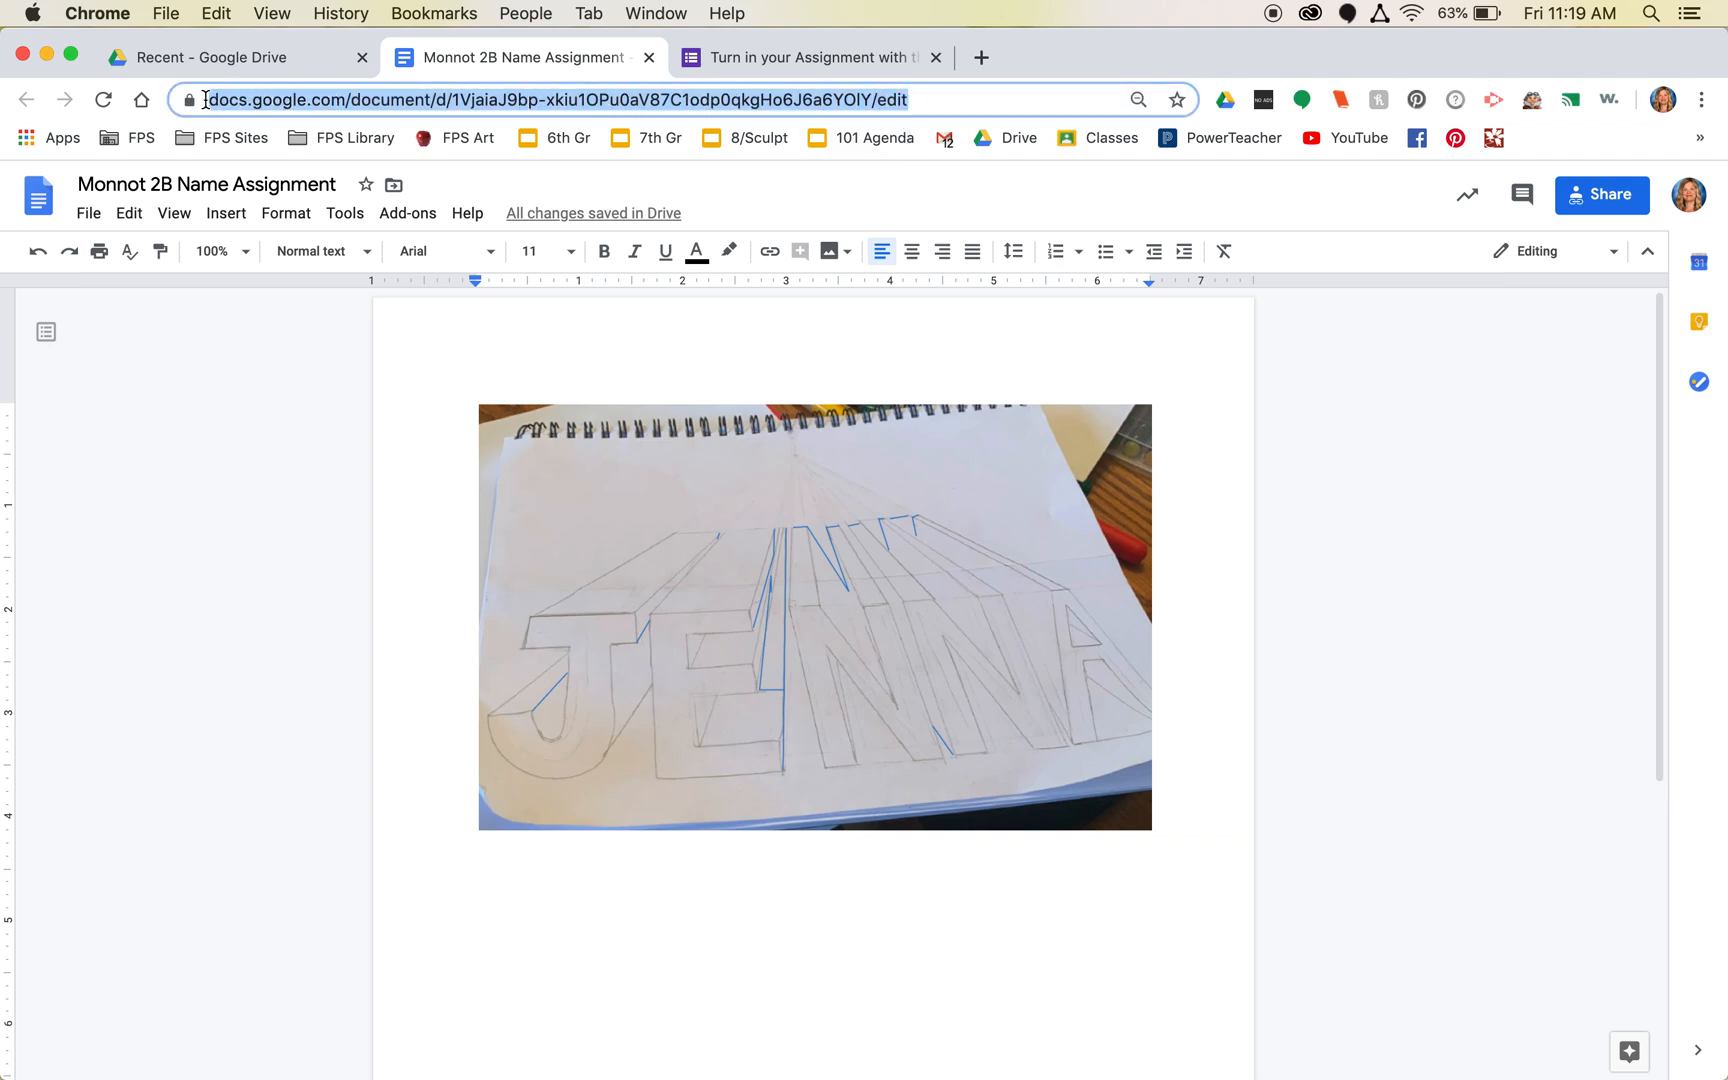
click(755, 58)
- Submit the form with the student's first and last name, class 2B, and the pasted document URL
click(621, 410)
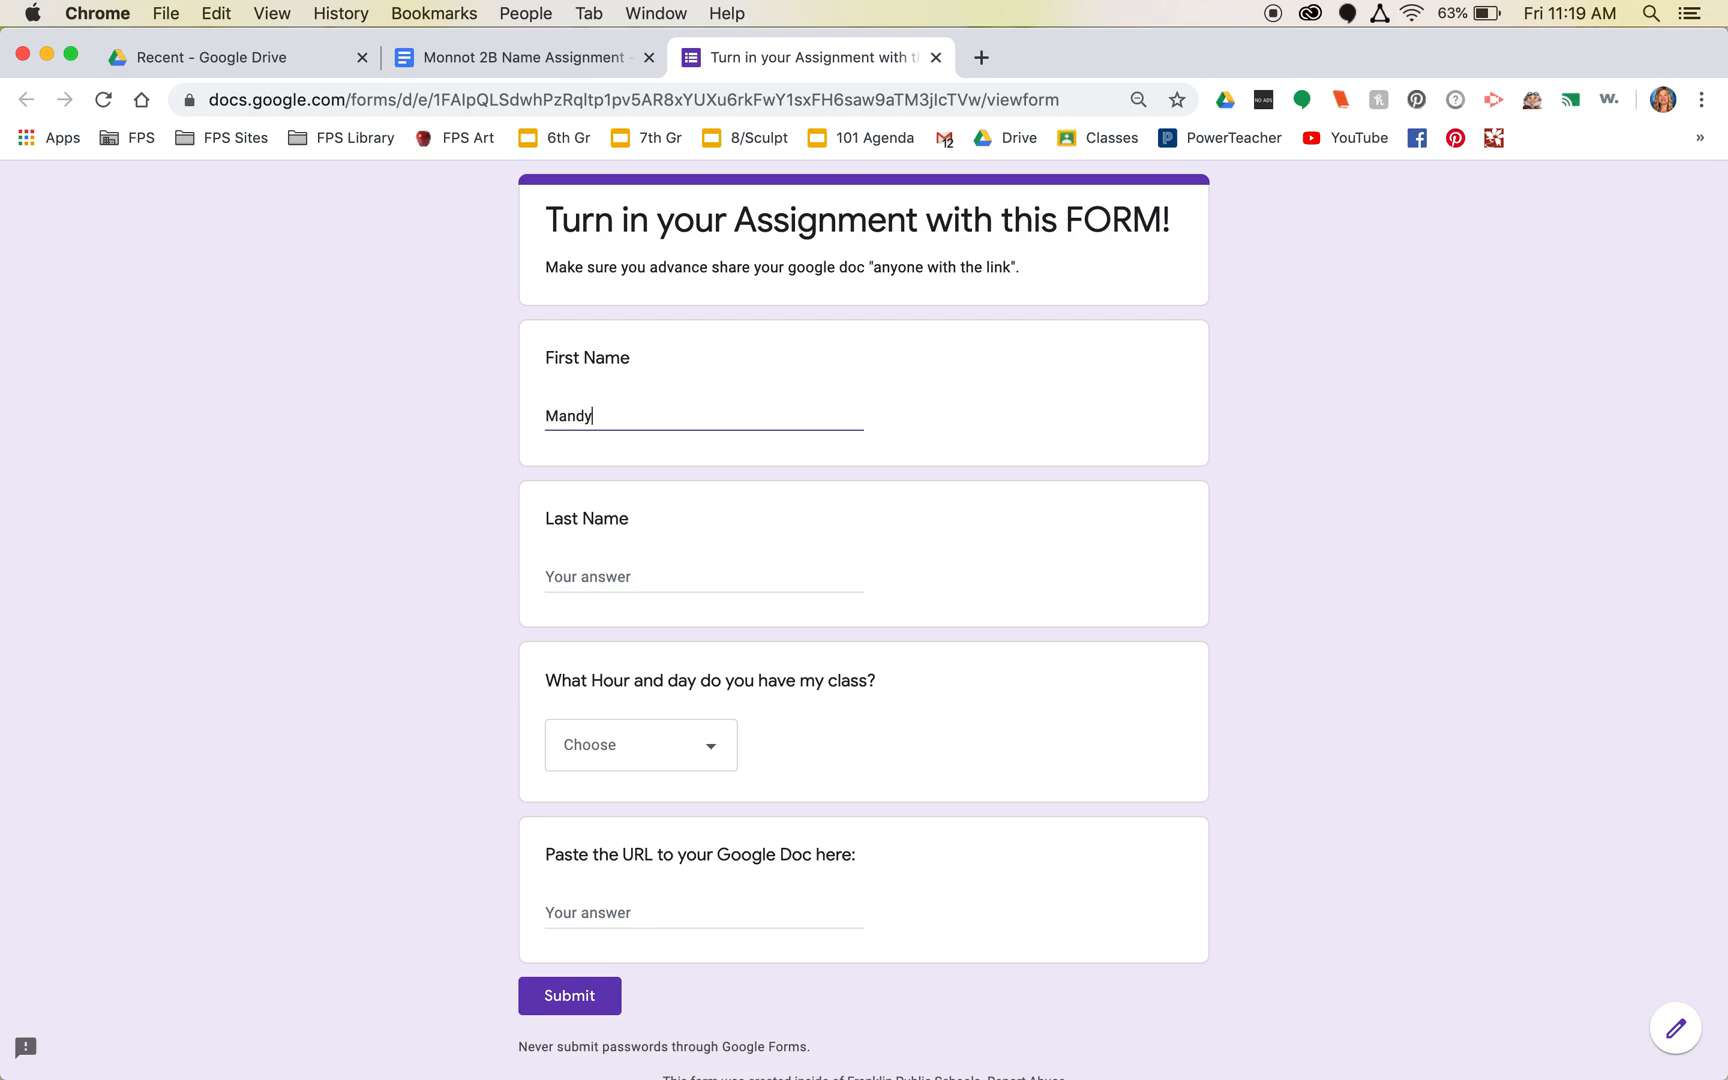
click(602, 568)
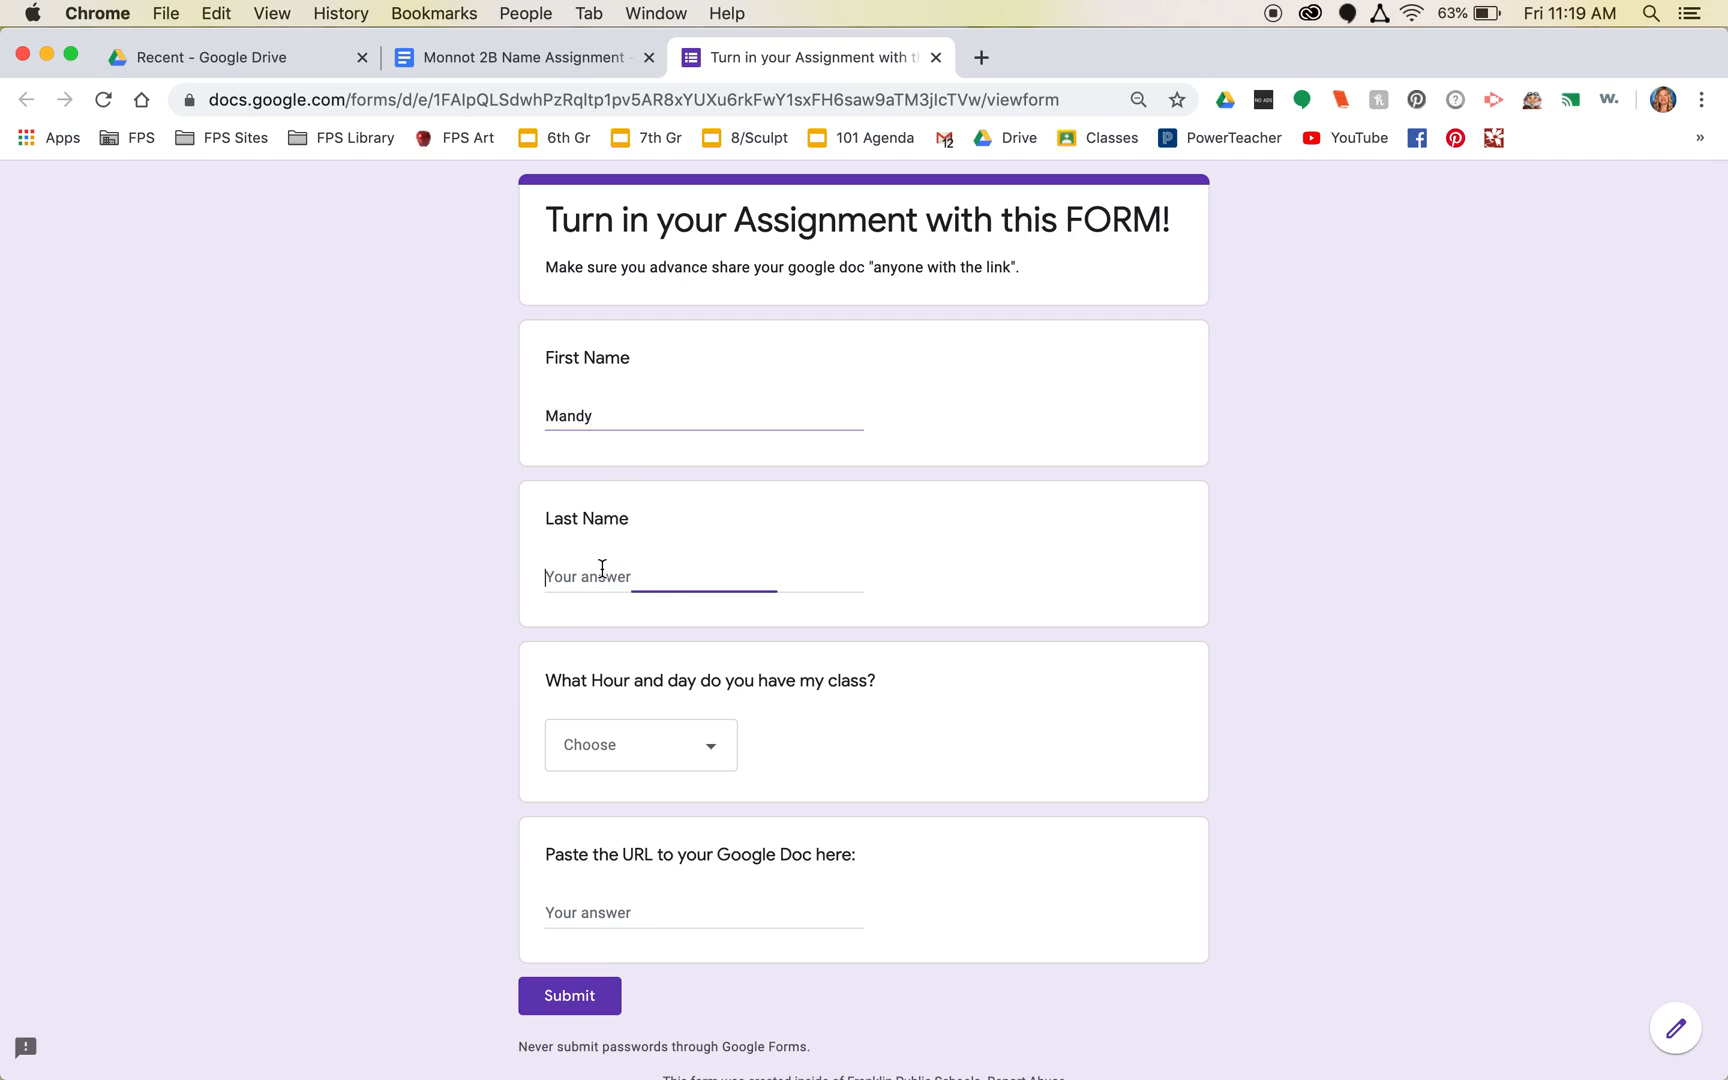
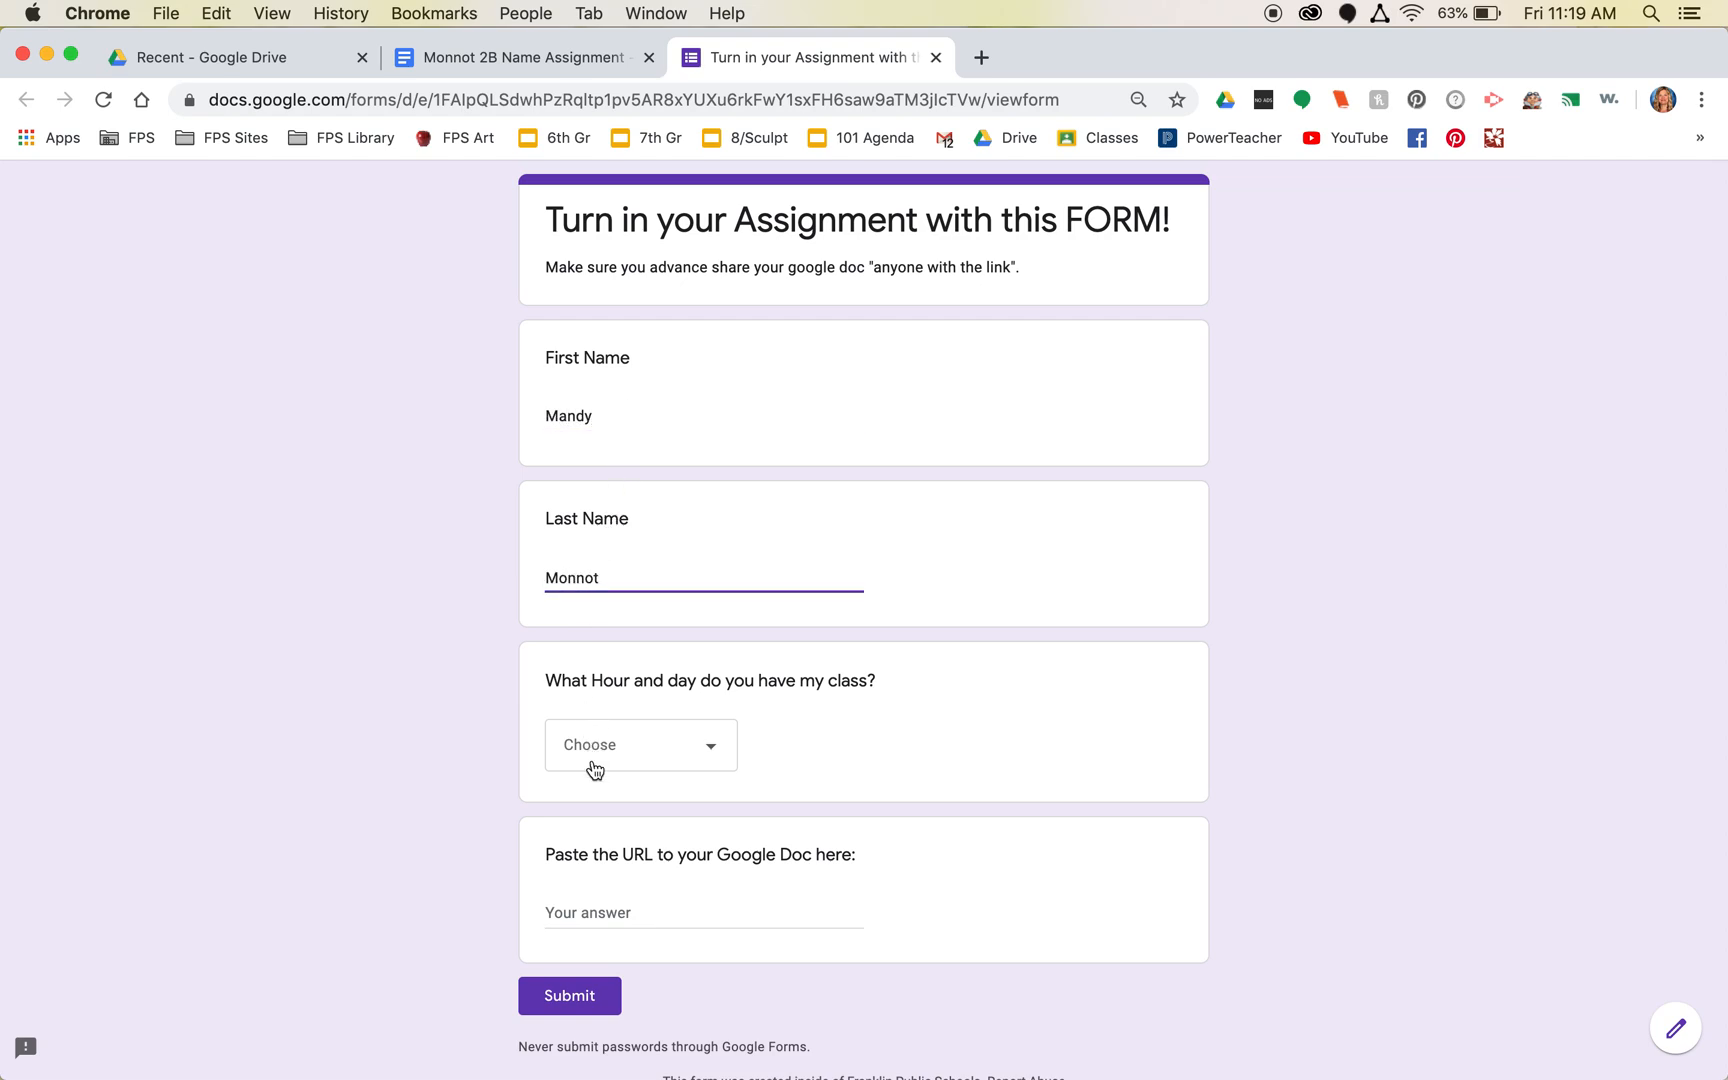
click(604, 762)
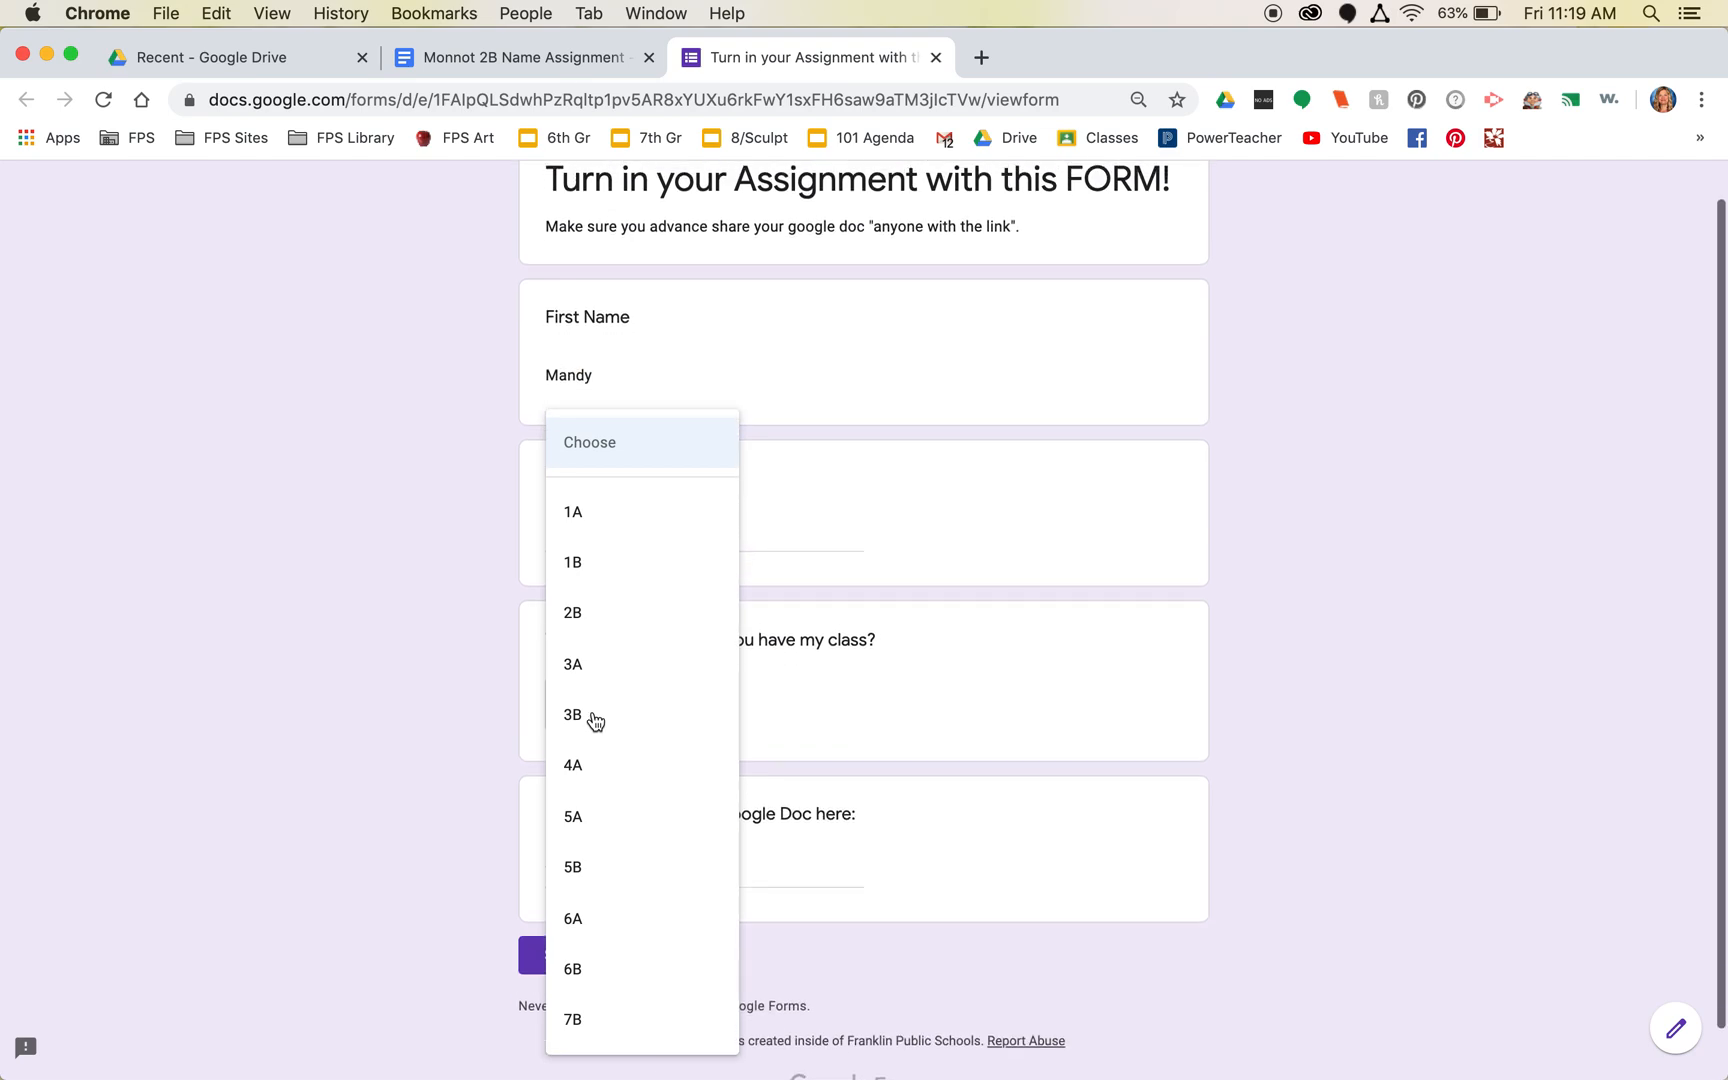
click(580, 614)
click(603, 865)
key(super+v)
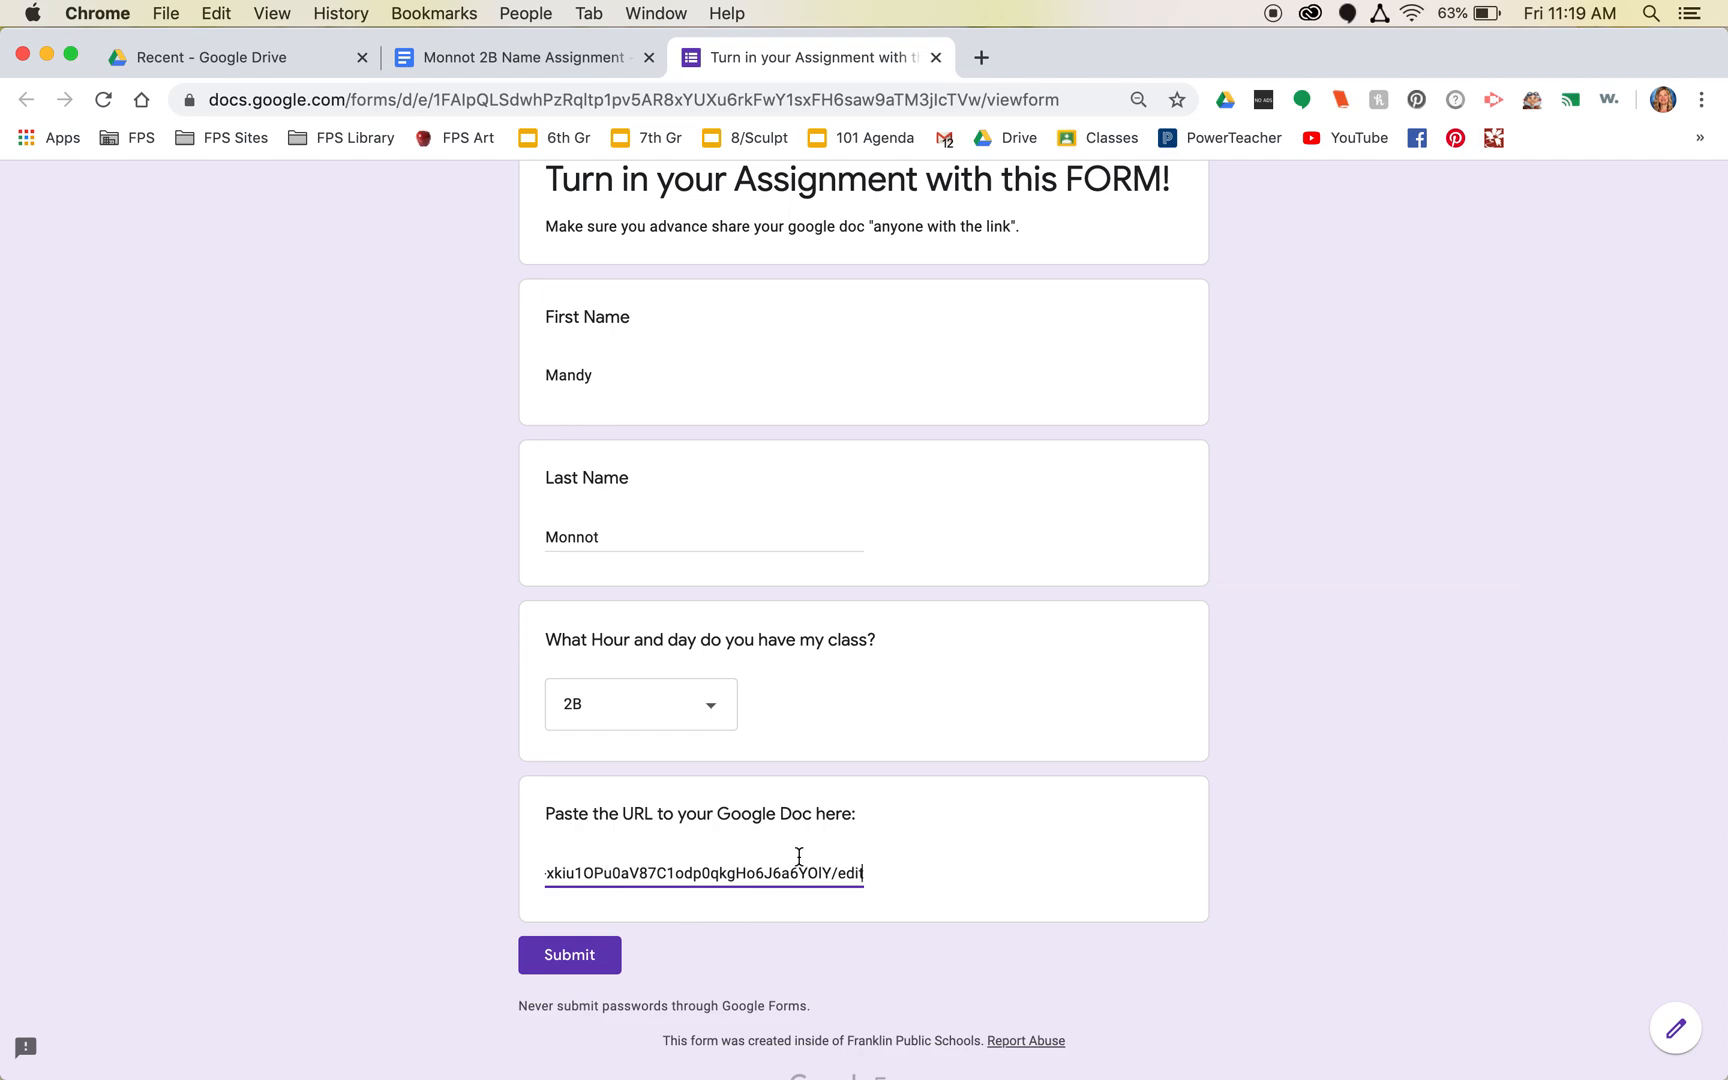
click(581, 958)
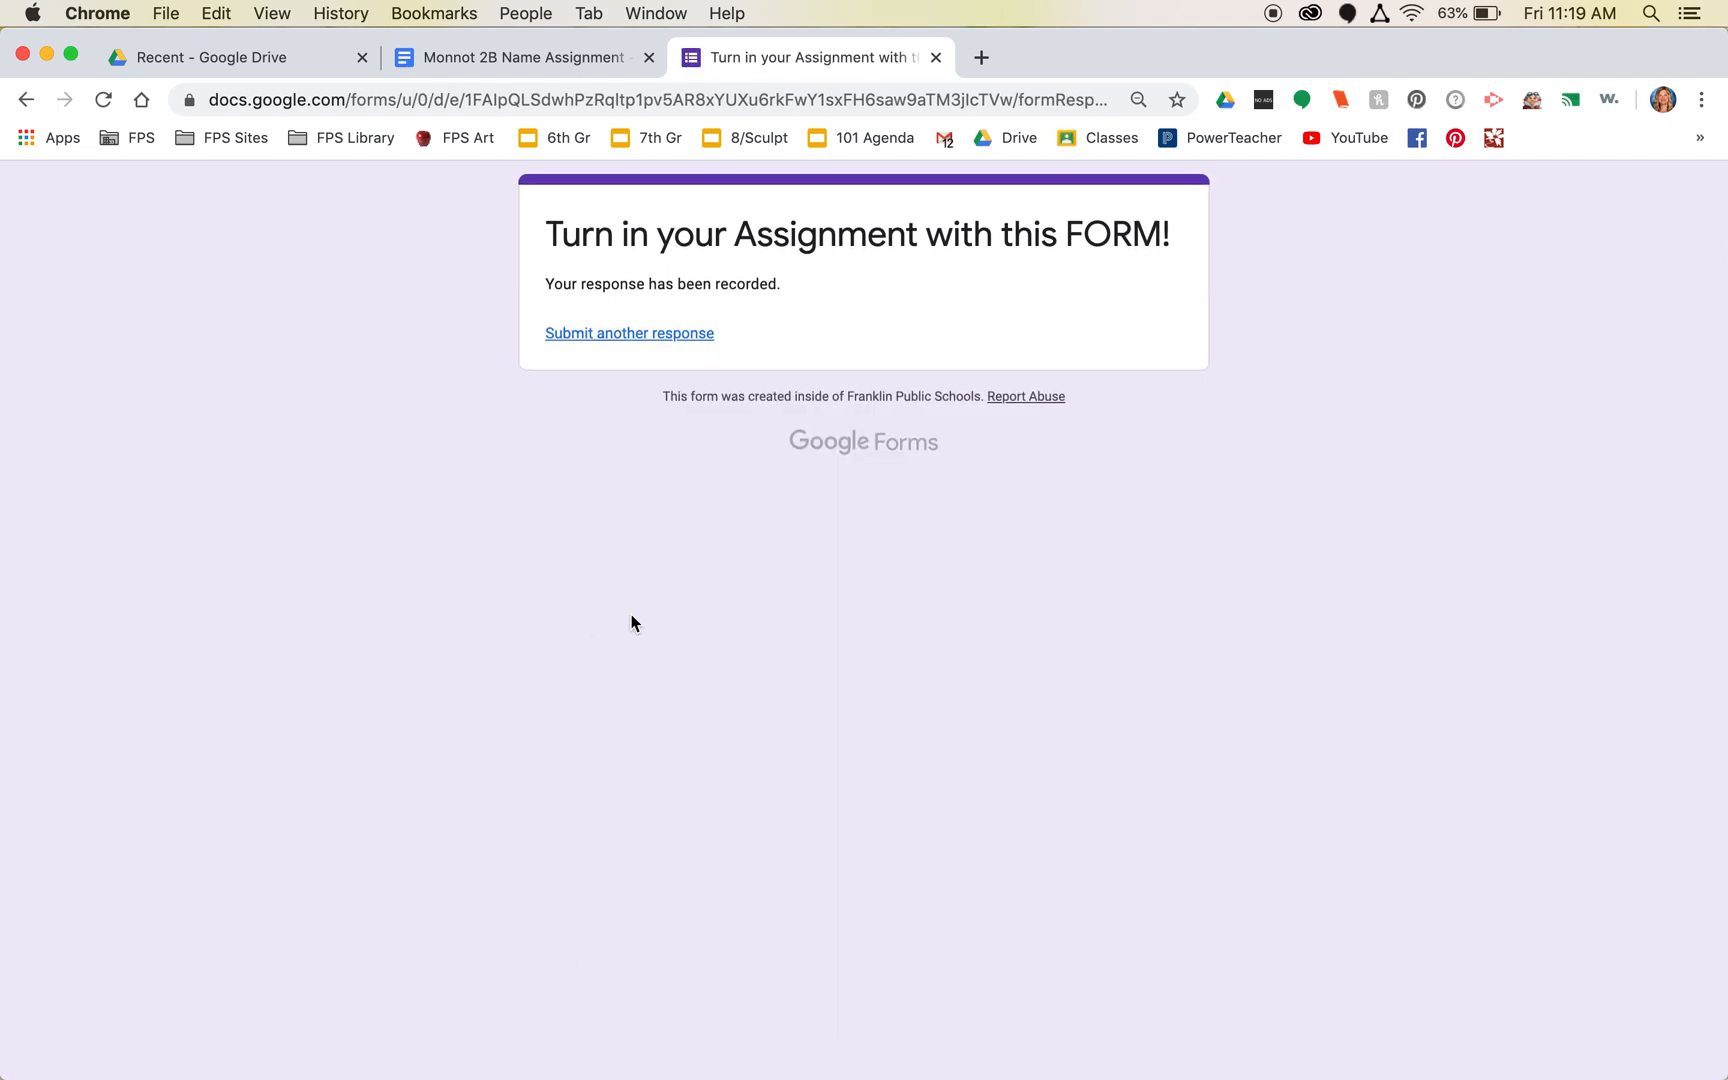
- From the form editor's Responses tab, open the 42 responses in a linked Google Sheets spreadsheet
click(26, 99)
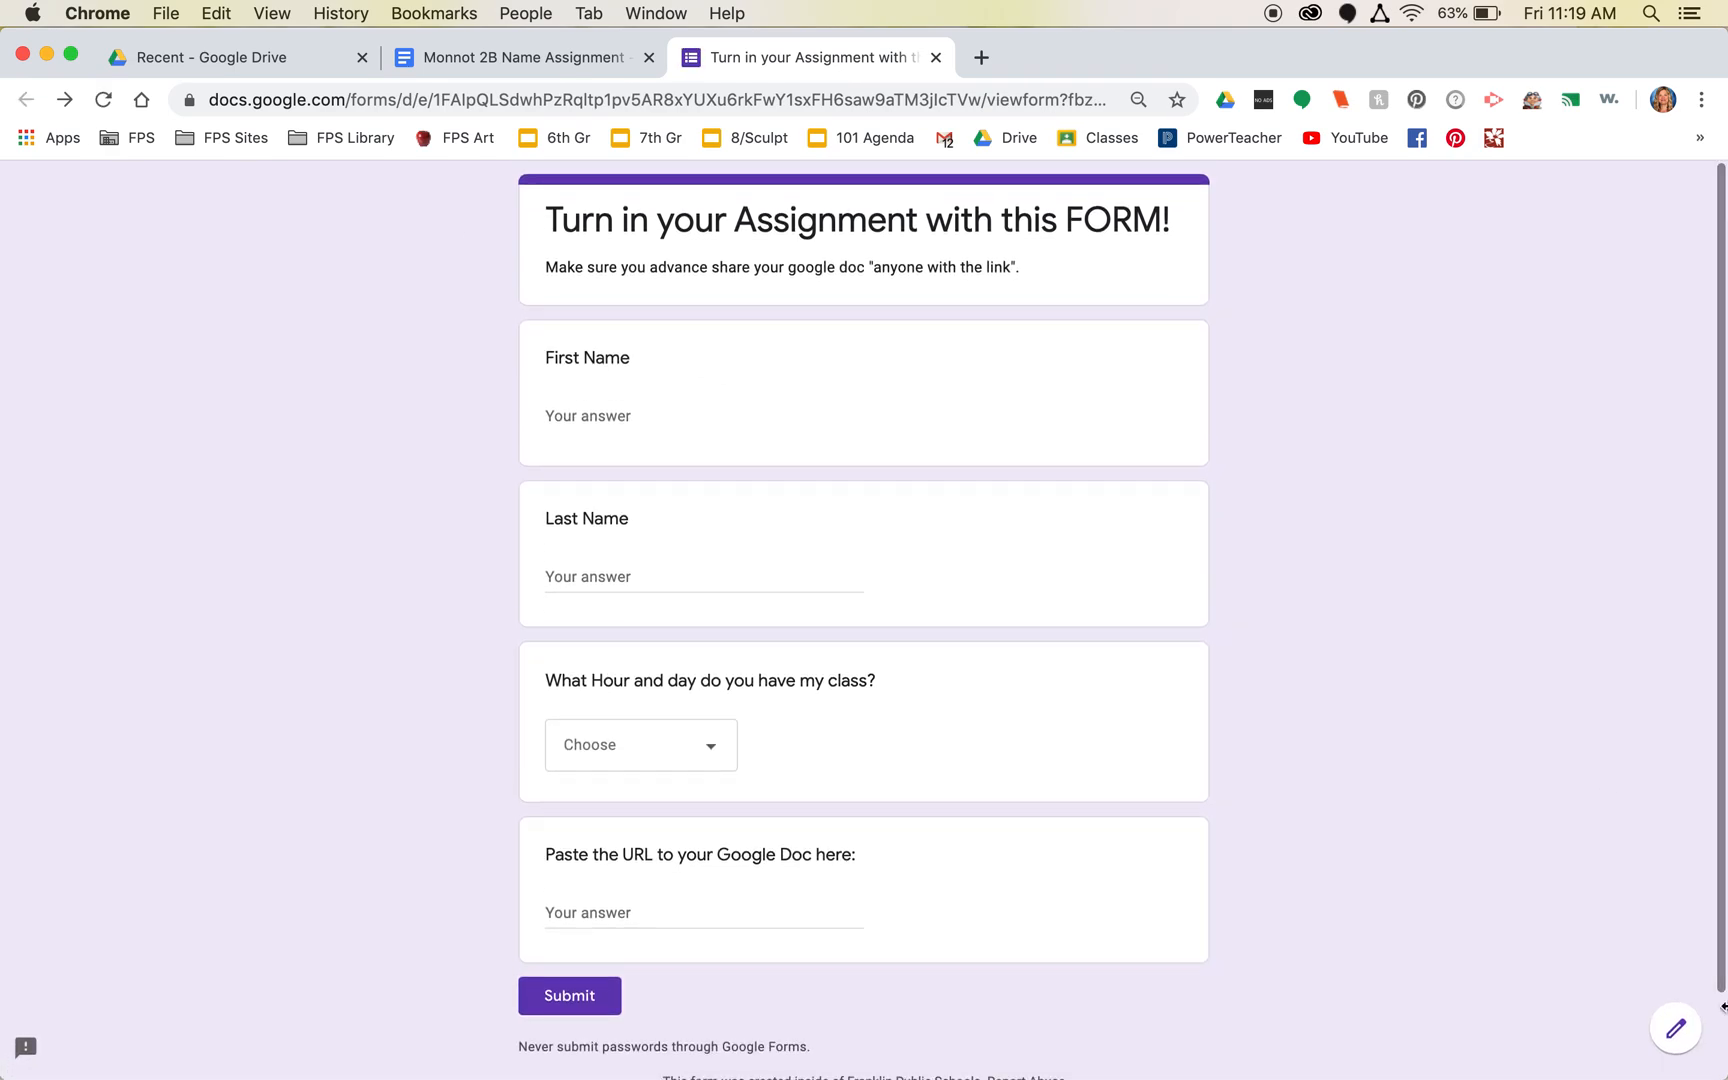
click(1677, 1032)
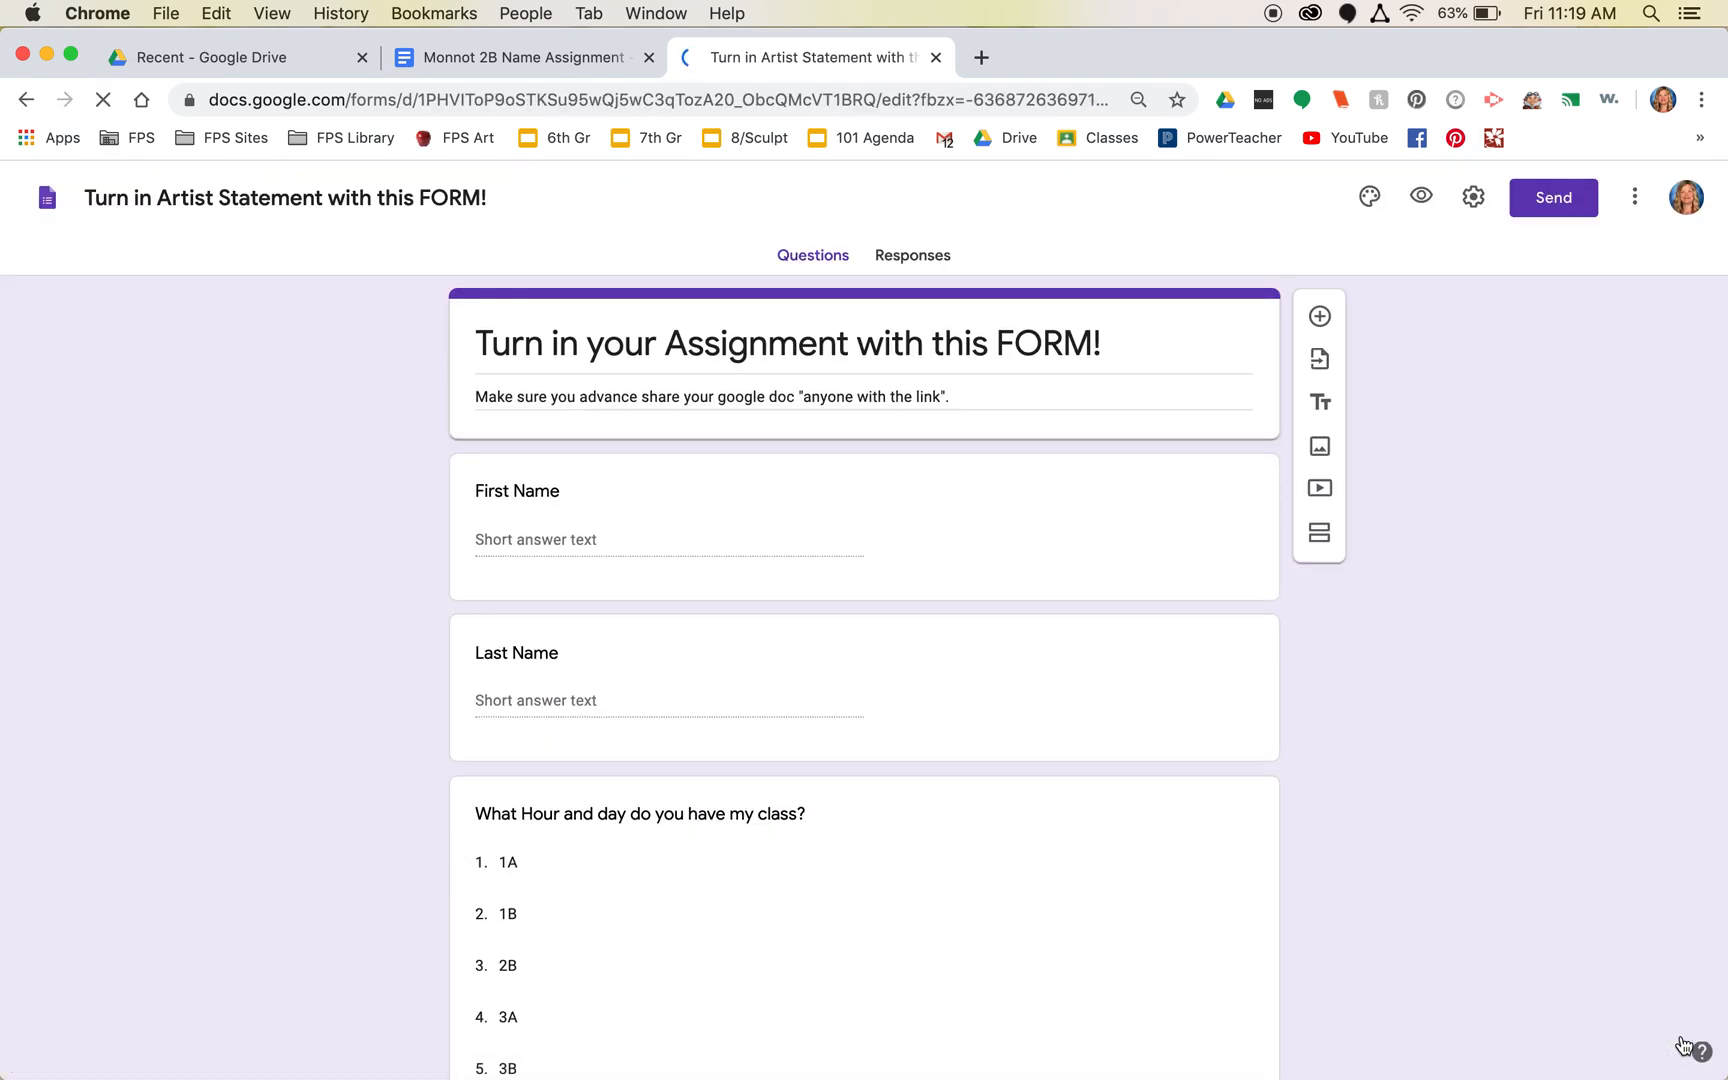
click(912, 258)
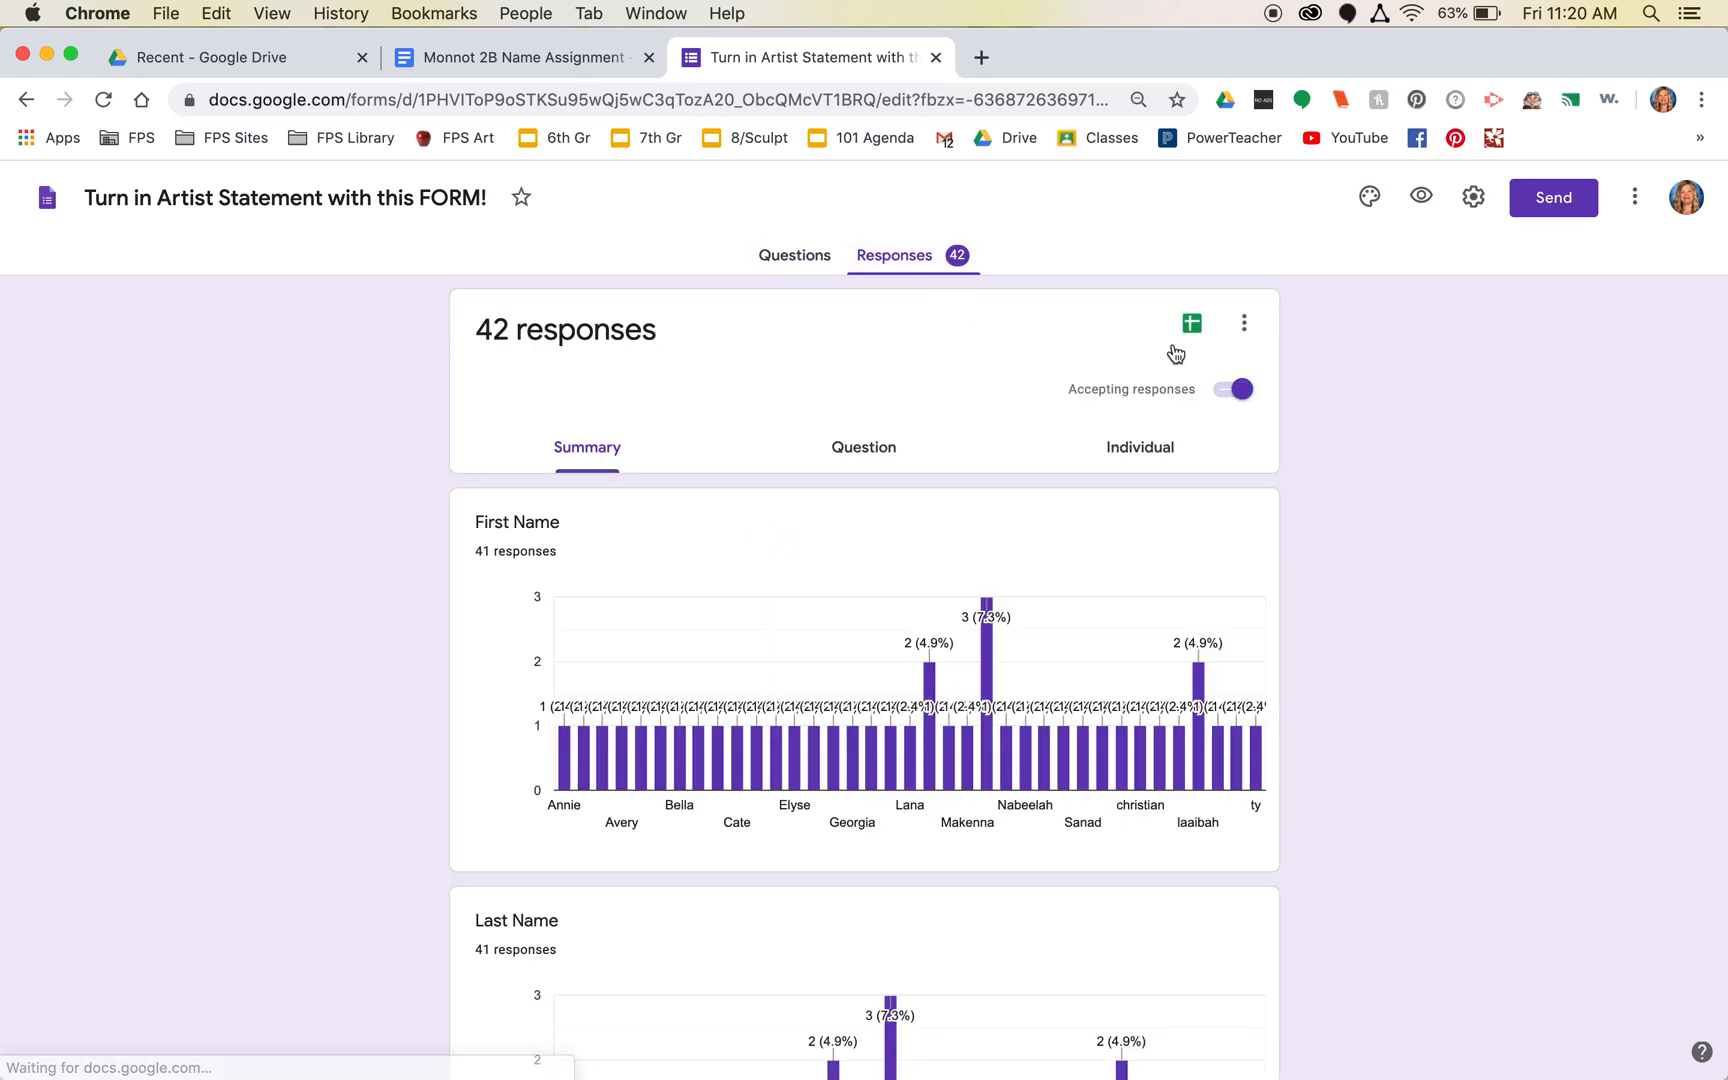
click(1192, 323)
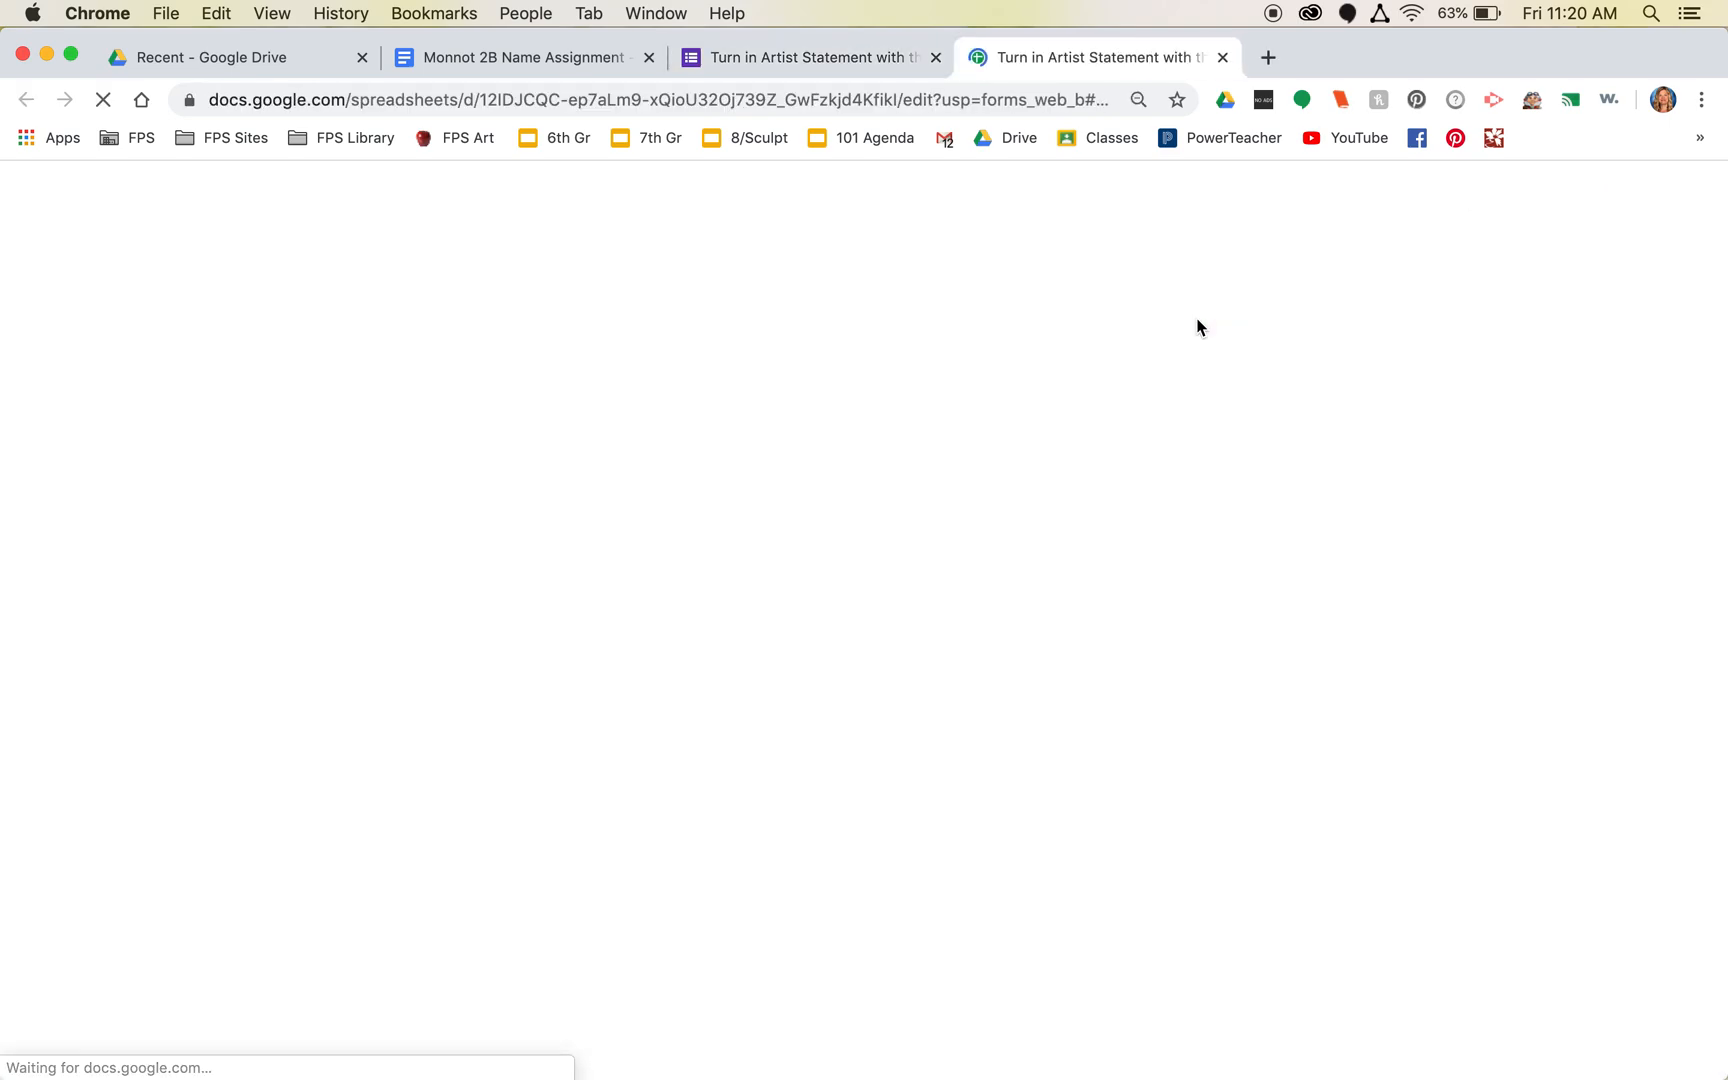
- Scroll the responses sheet to confirm the new class 2B submission in row 39
scroll(1184, 755, down, 10)
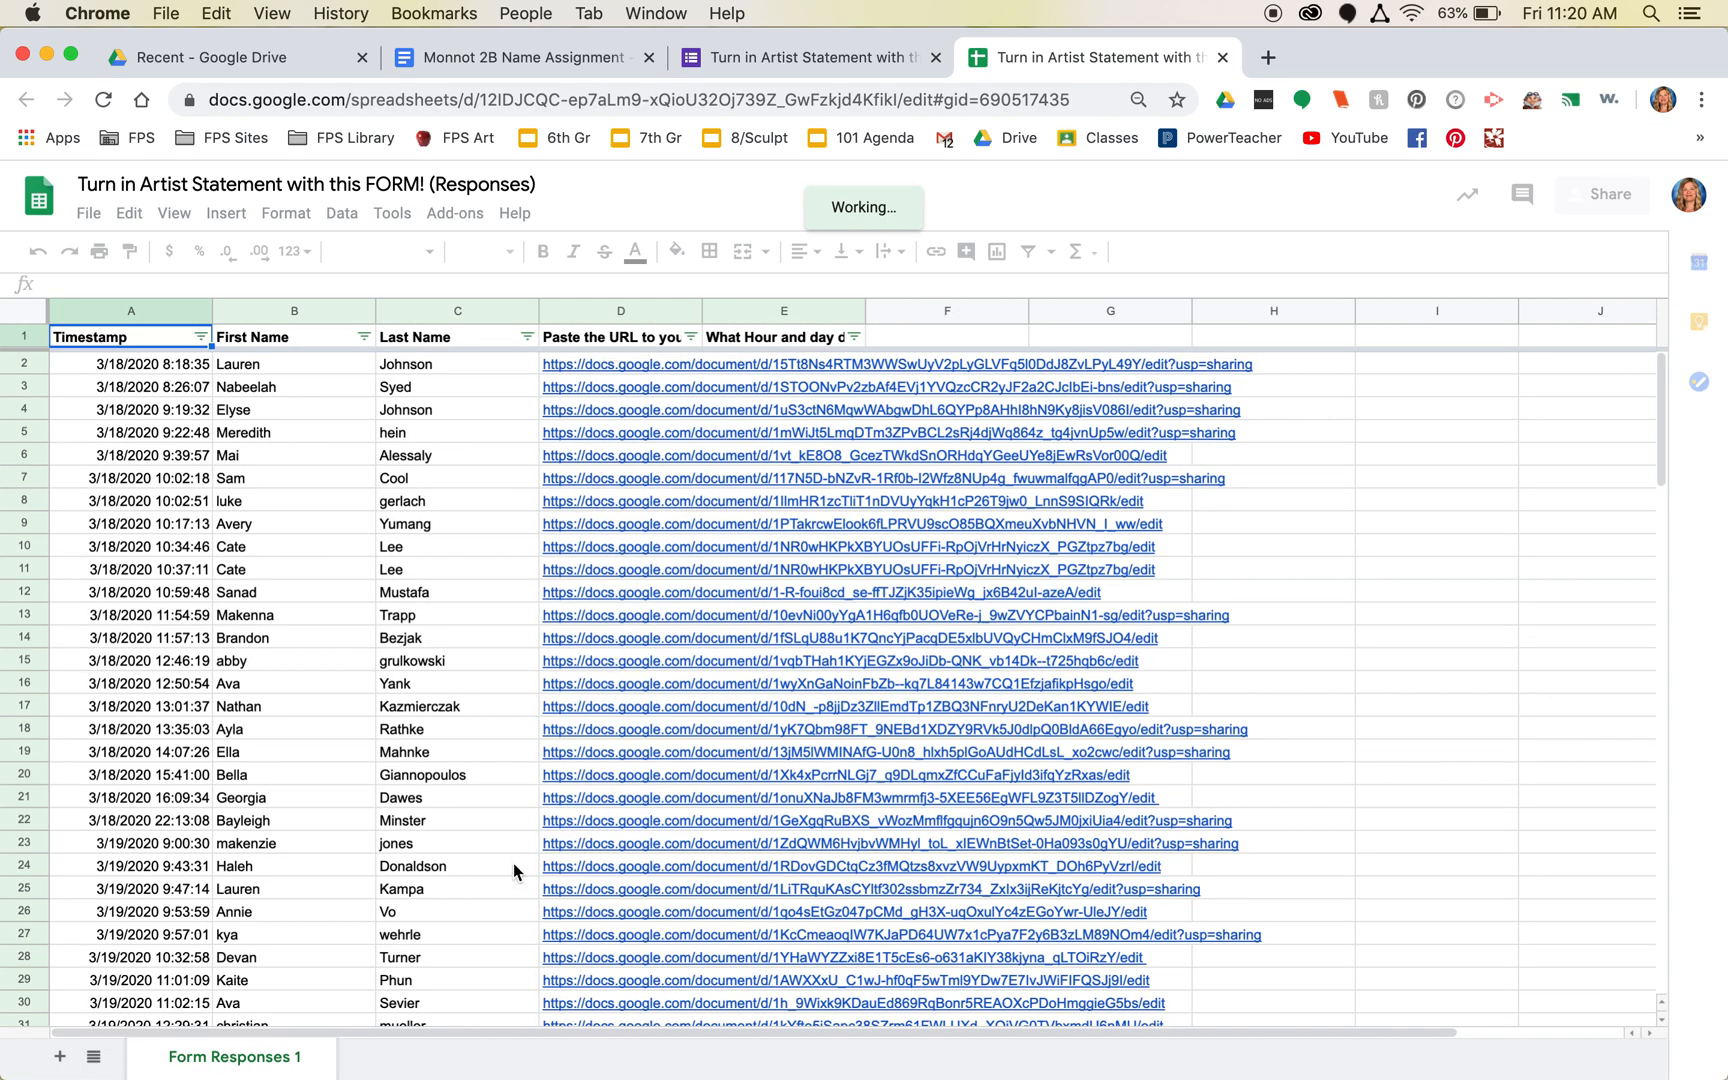
scroll(513, 863, down, 10)
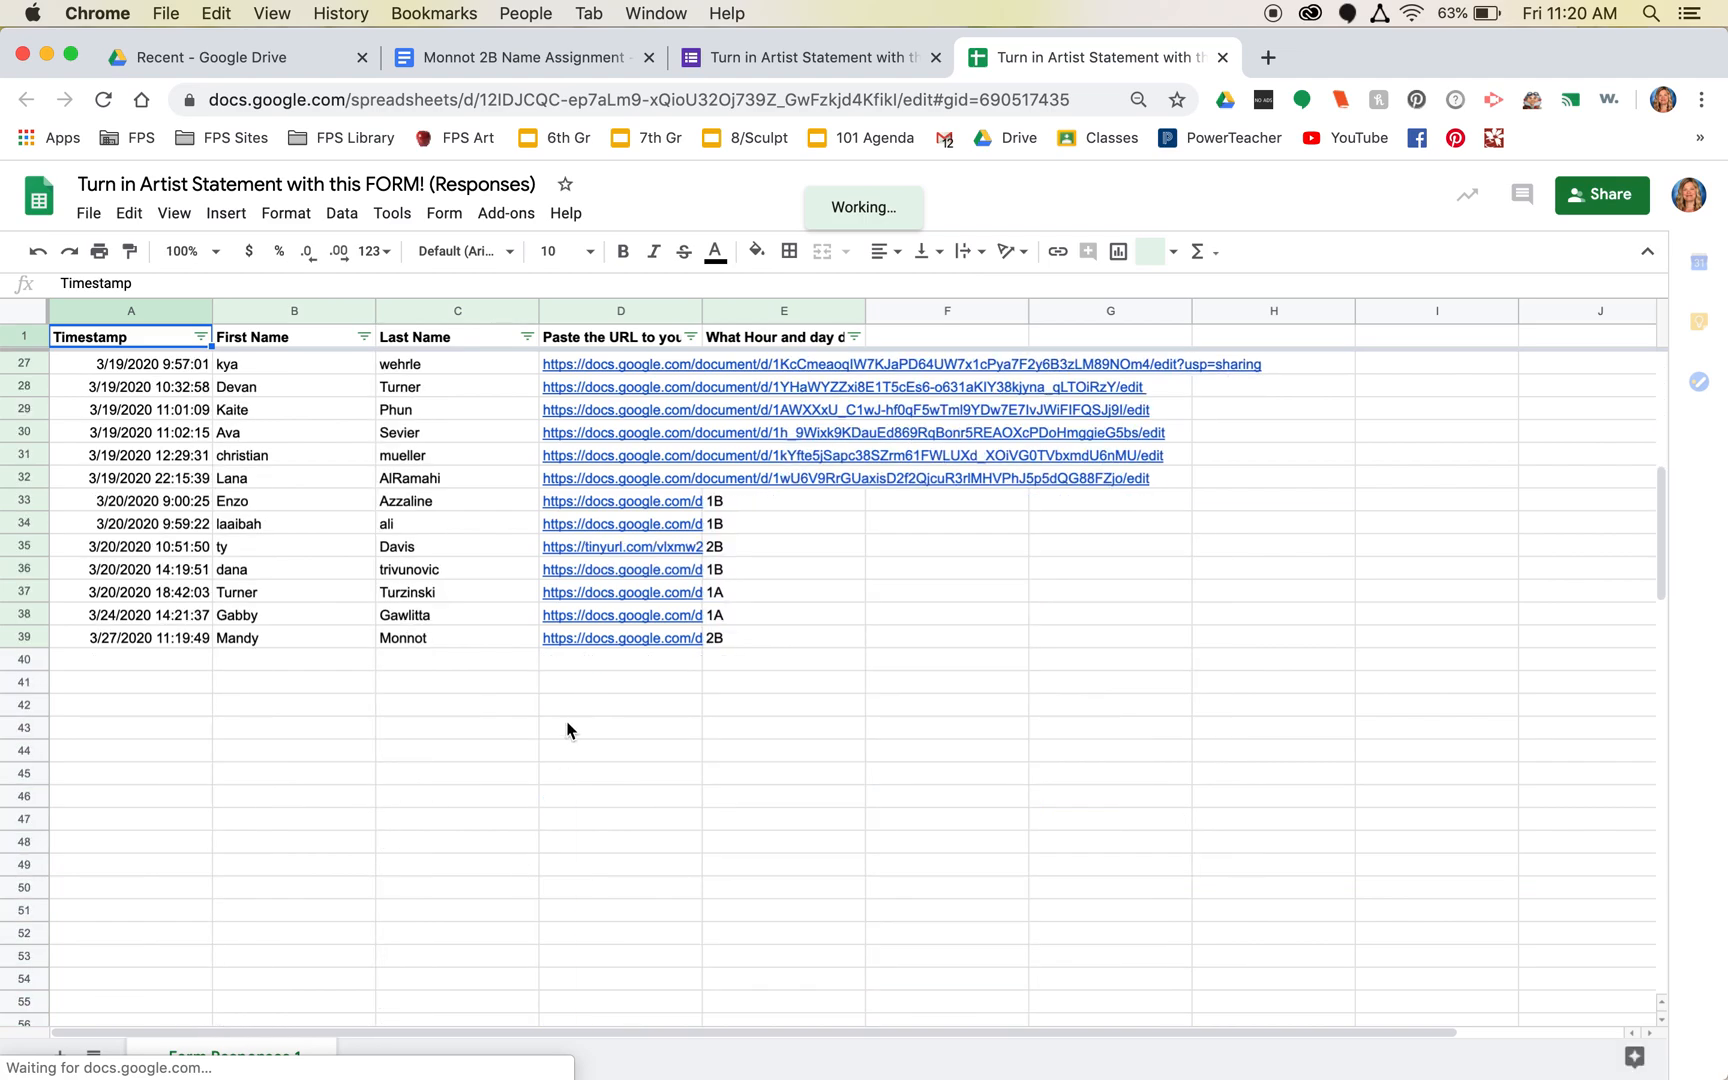
scroll(602, 580, down, 6)
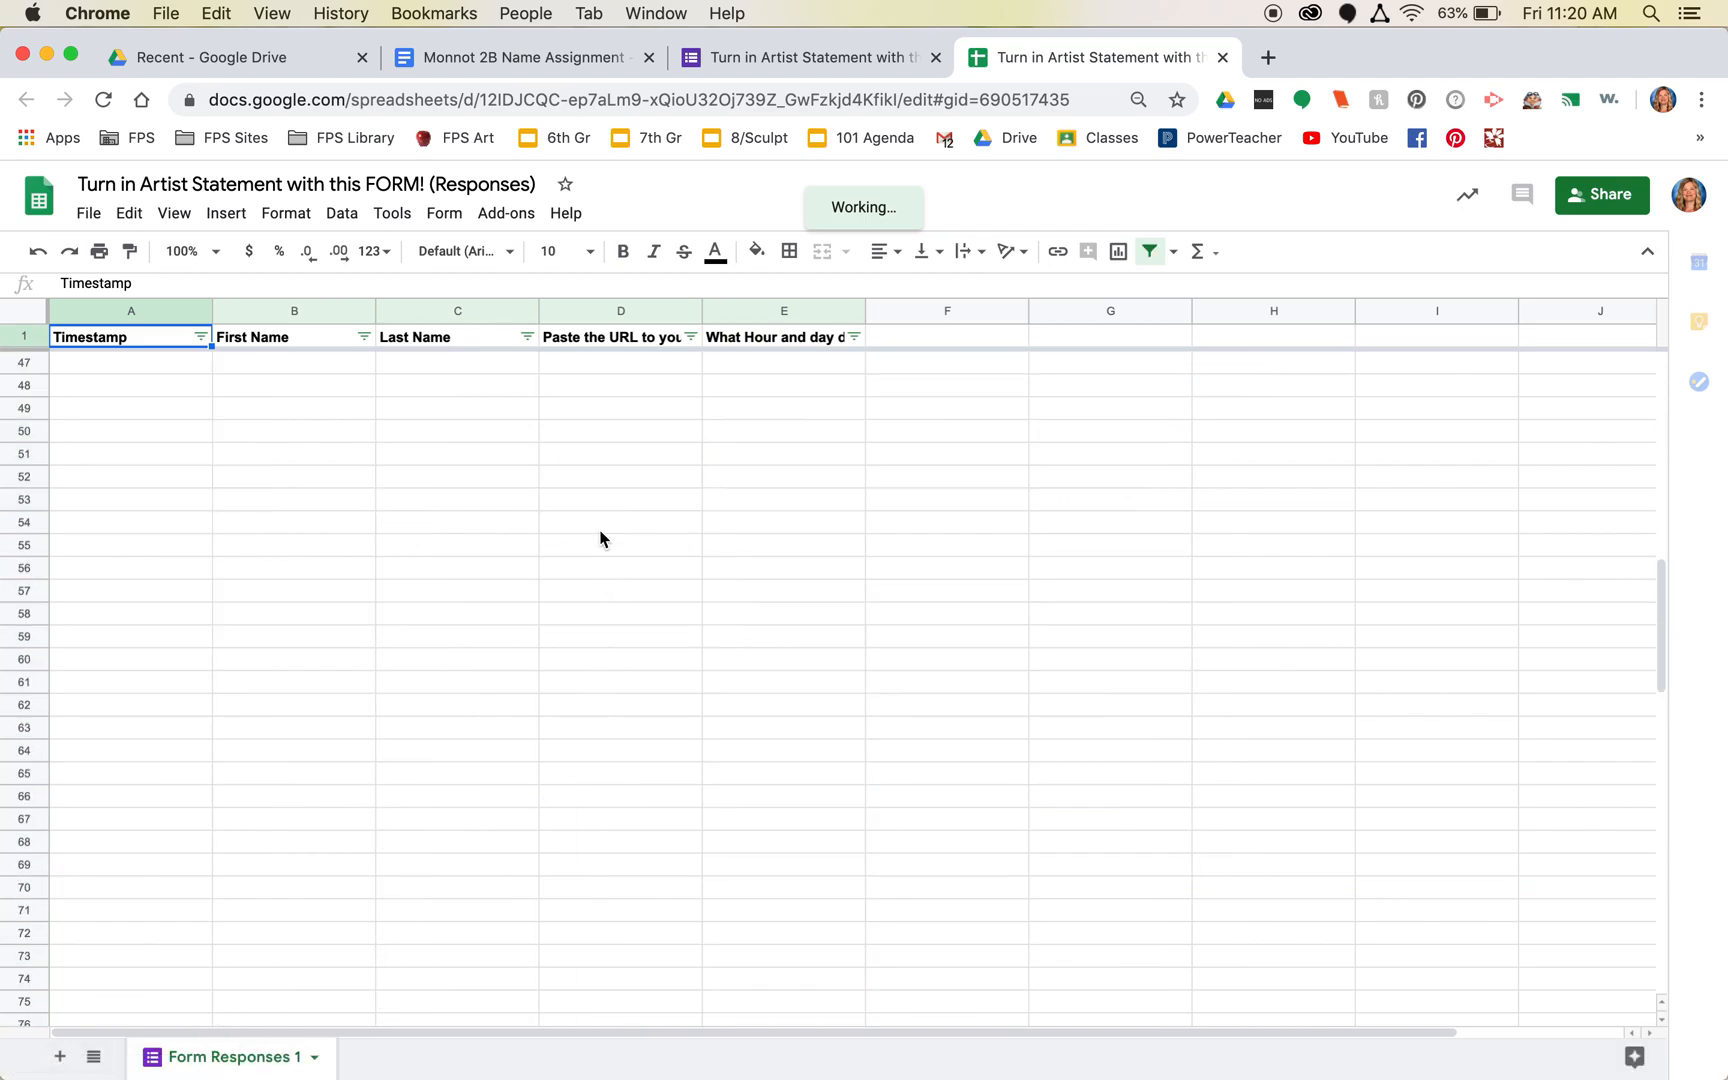
scroll(599, 749, up, 4)
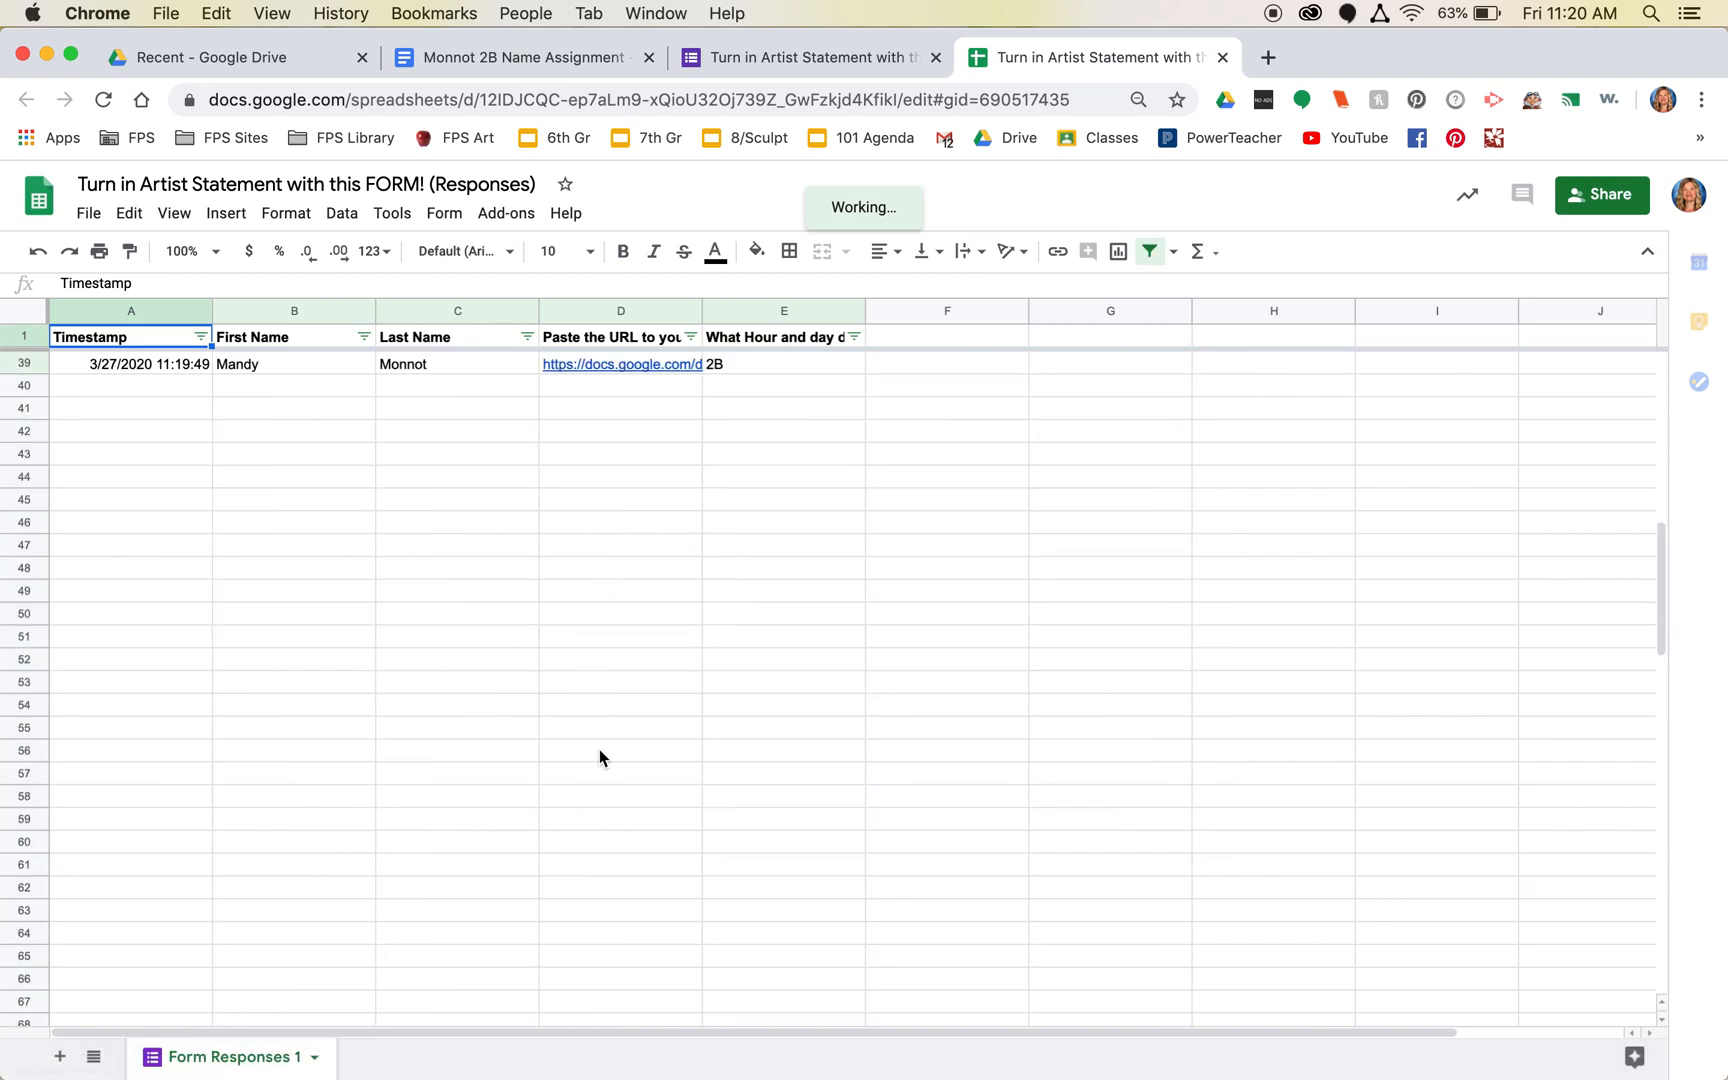
scroll(599, 749, up, 3)
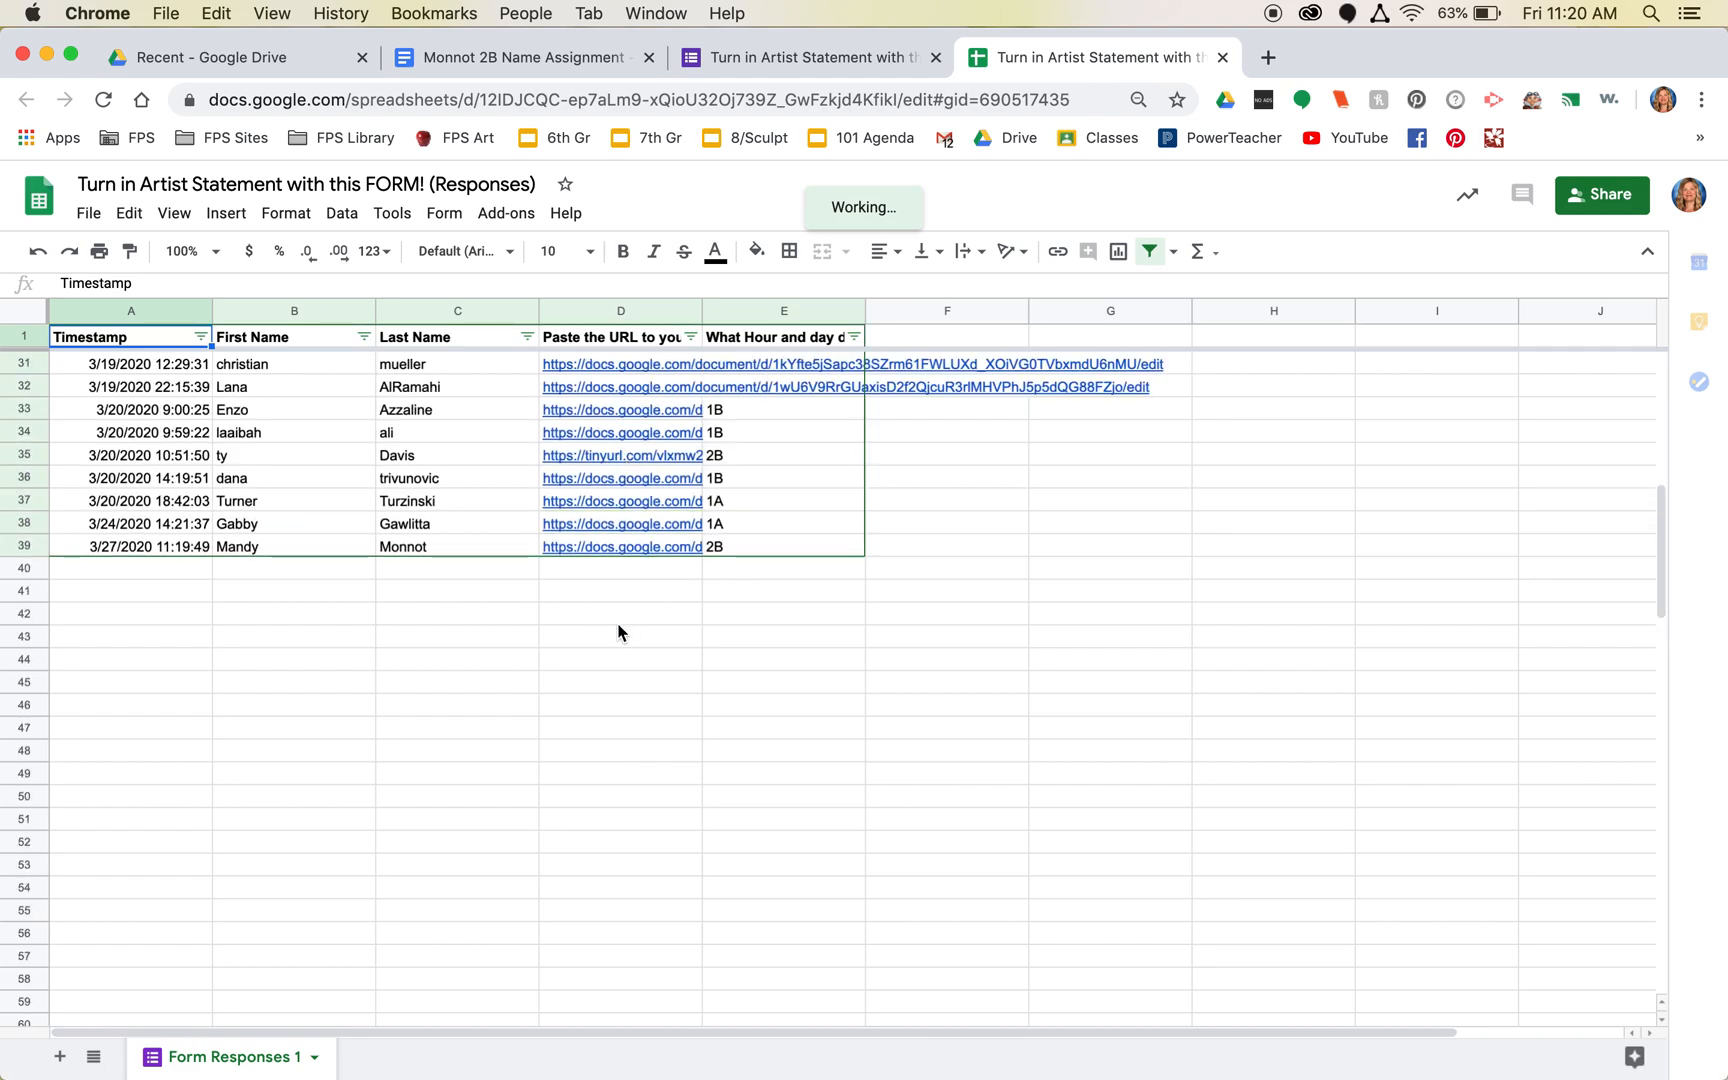
scroll(618, 632, up, 1)
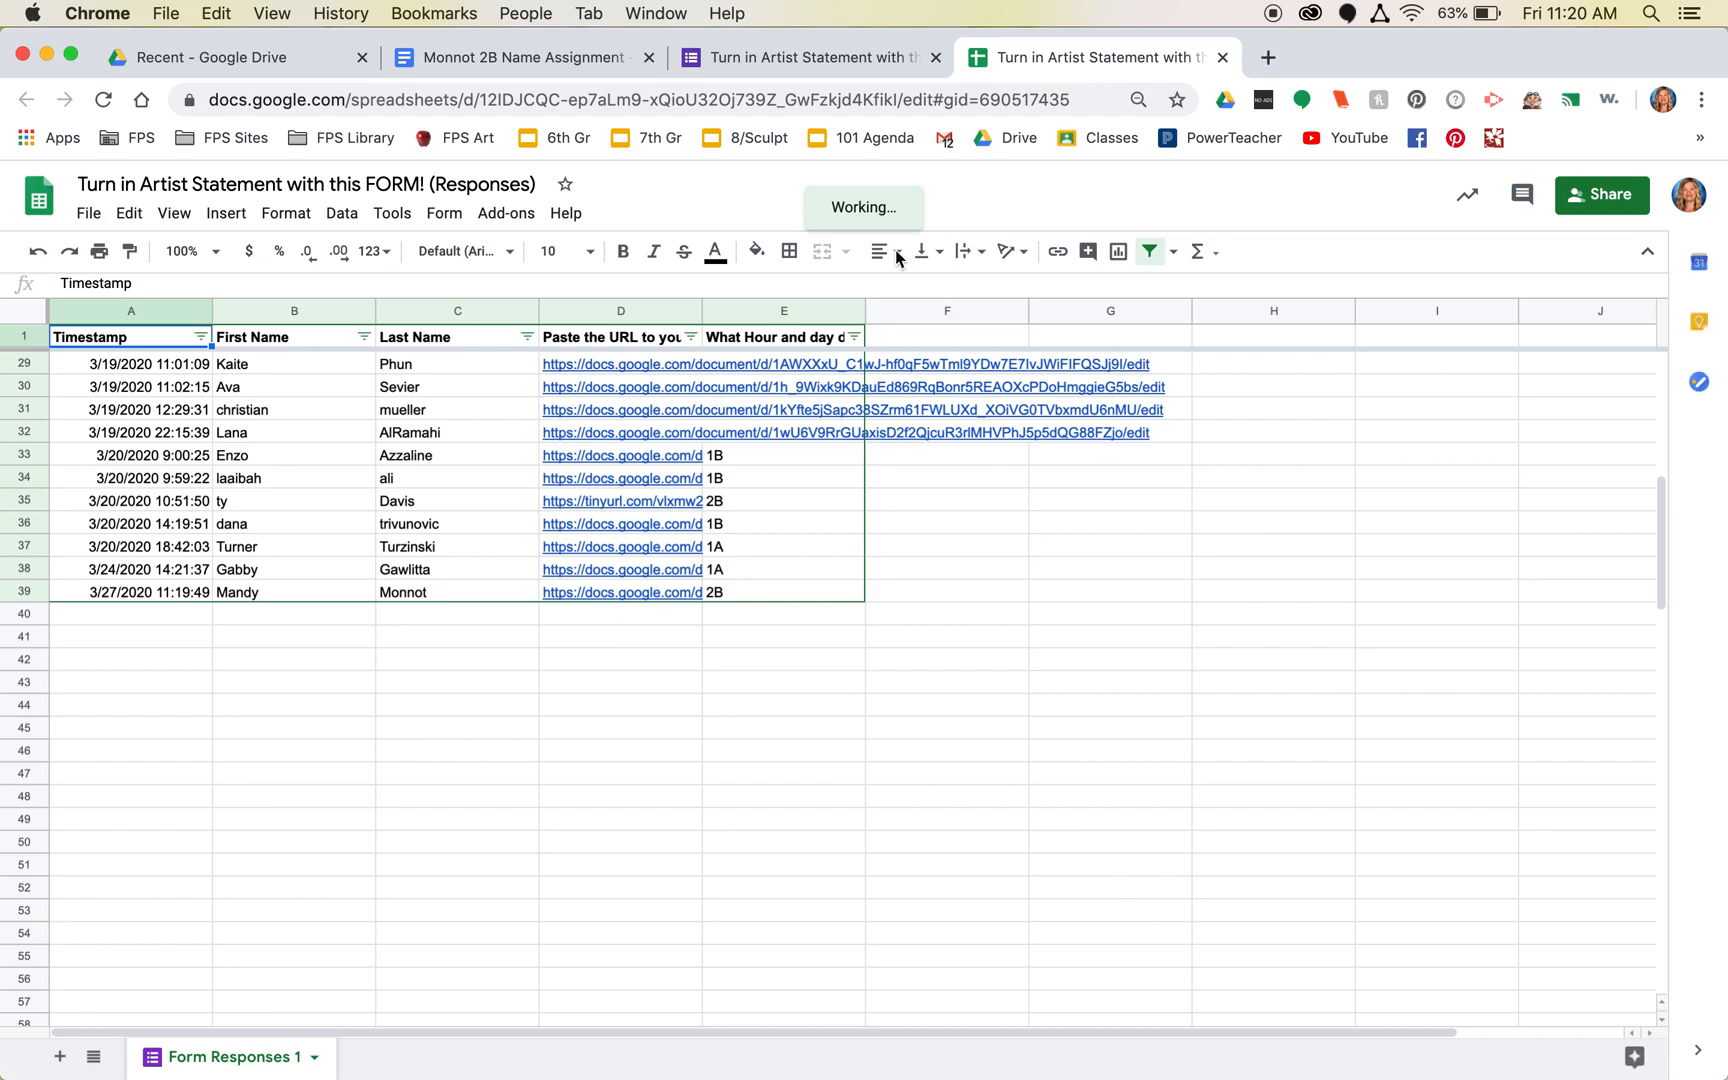
click(795, 57)
- Switch back to the 2B Name Assignment document holding the 3D name drawing photo
click(505, 62)
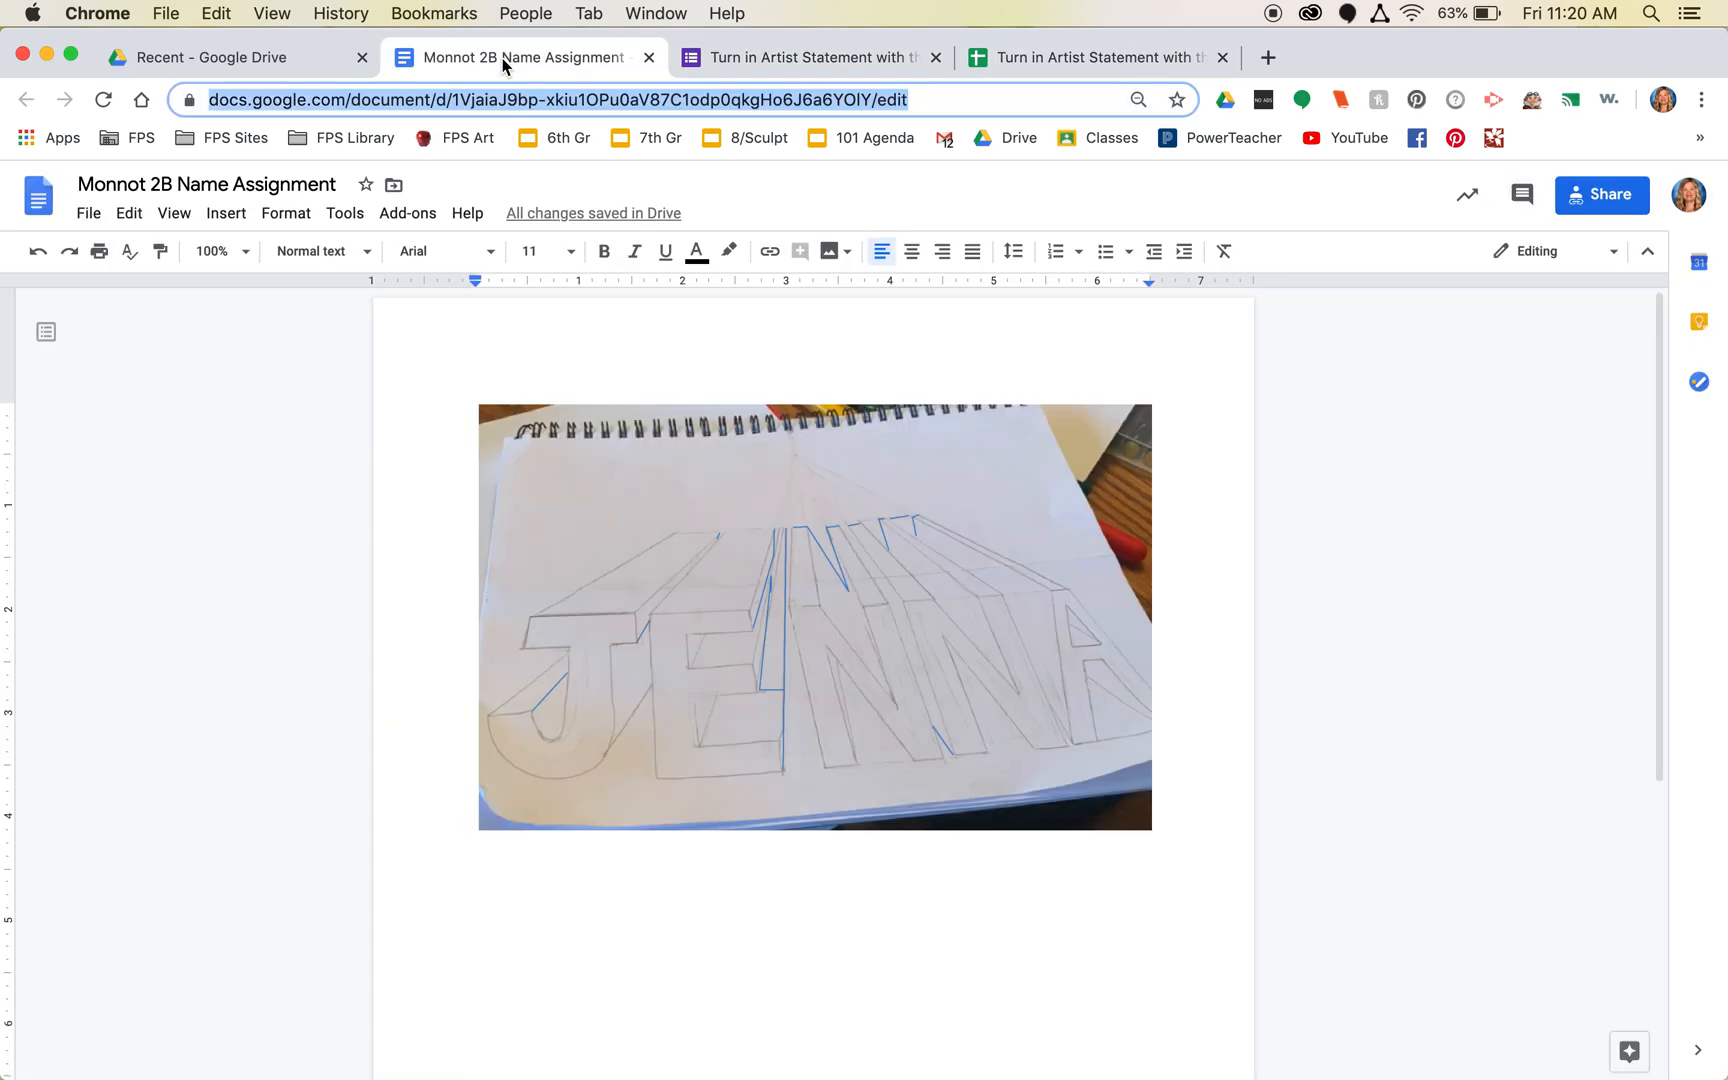